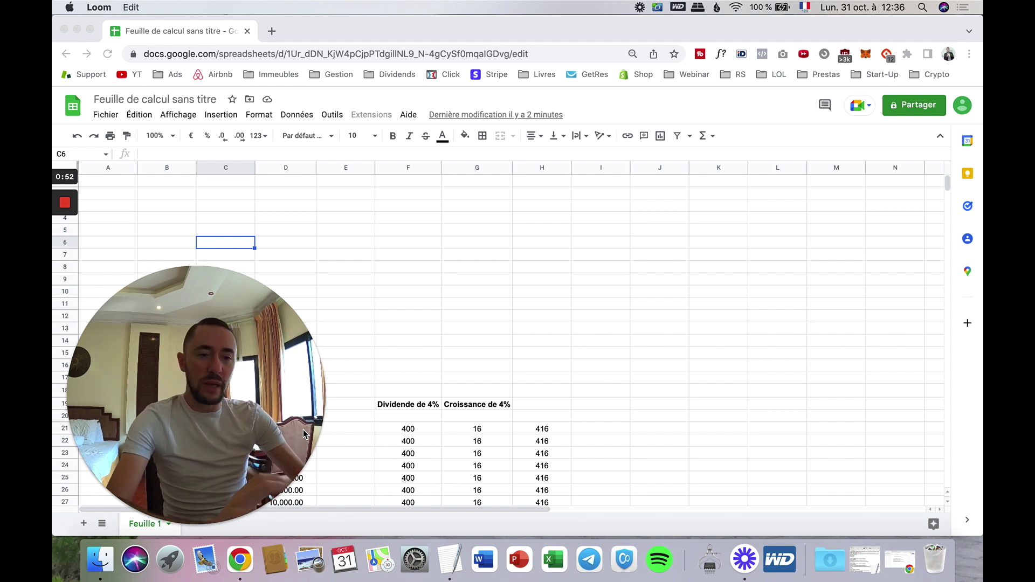
mouse_move(201, 532)
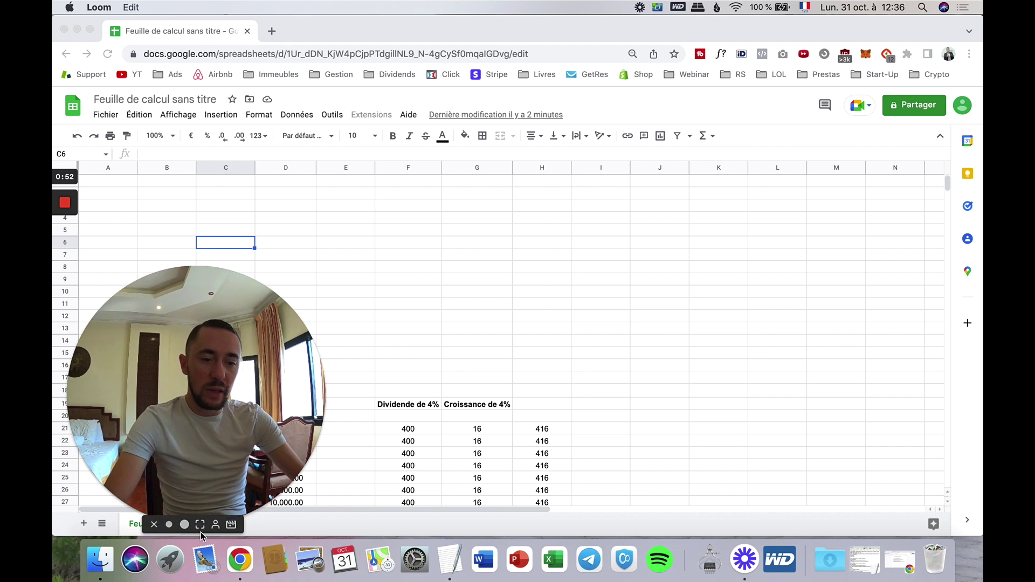
click(169, 524)
drag(124, 461, 749, 253)
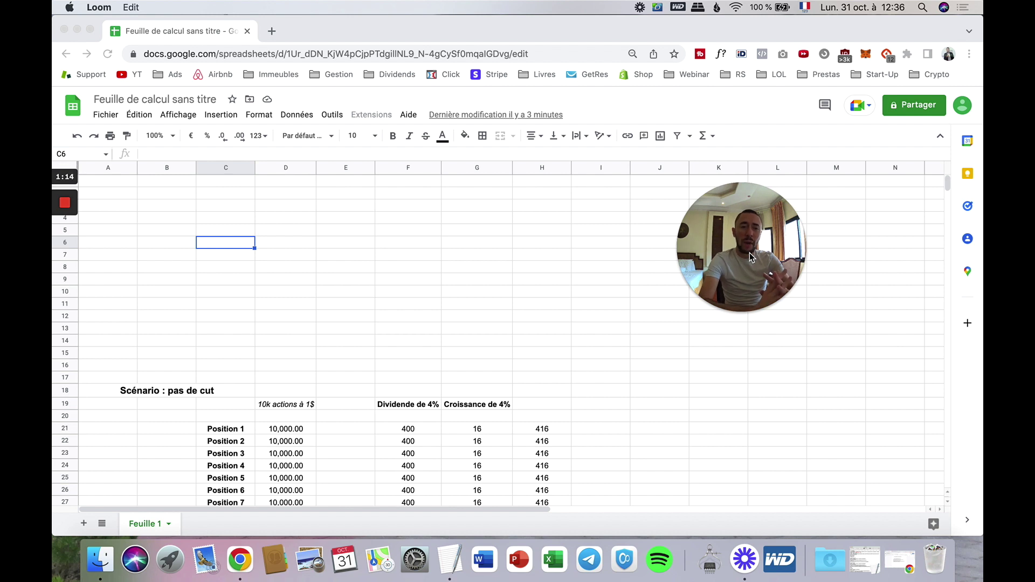
click(624, 300)
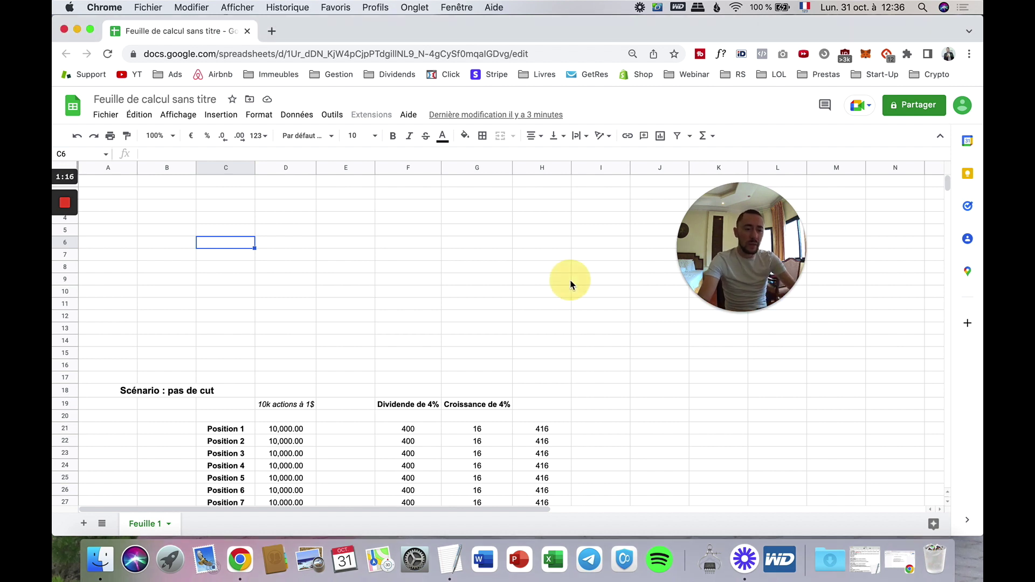
click(137, 394)
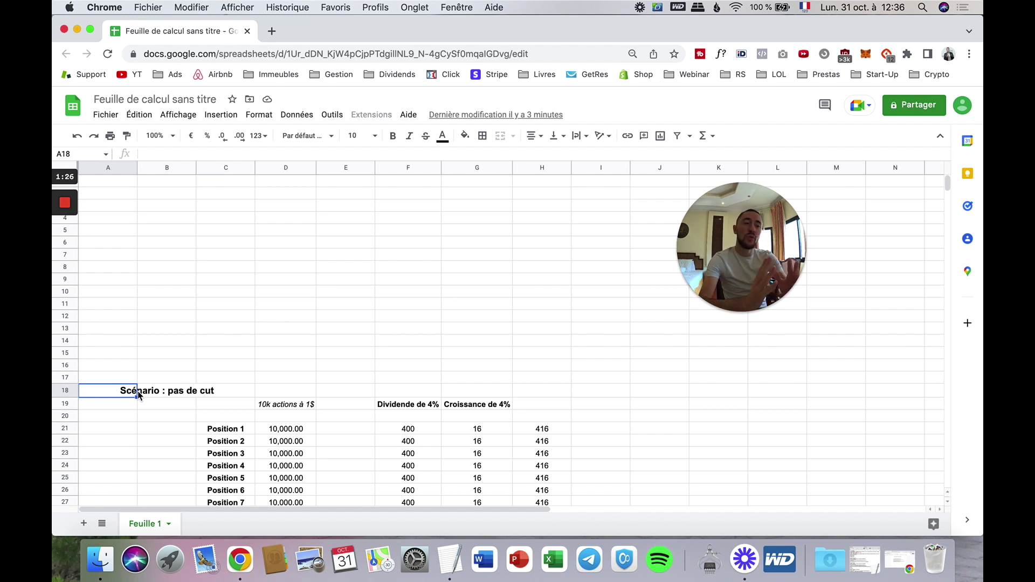
mouse_move(731, 256)
drag(731, 256, 898, 492)
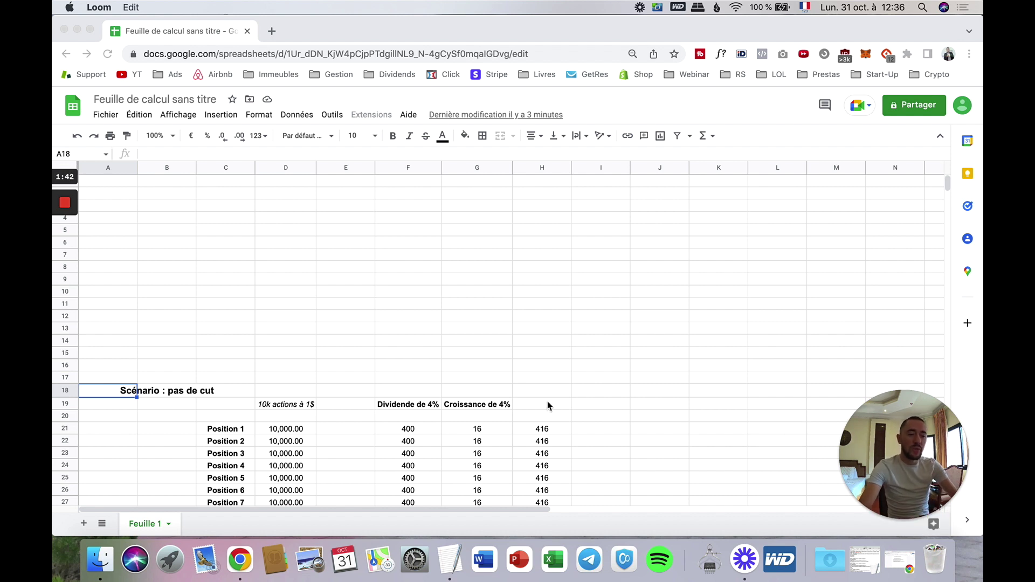
Step: Make the total of the invested amounts in cell D32 bold
scroll(450, 315, down, 3)
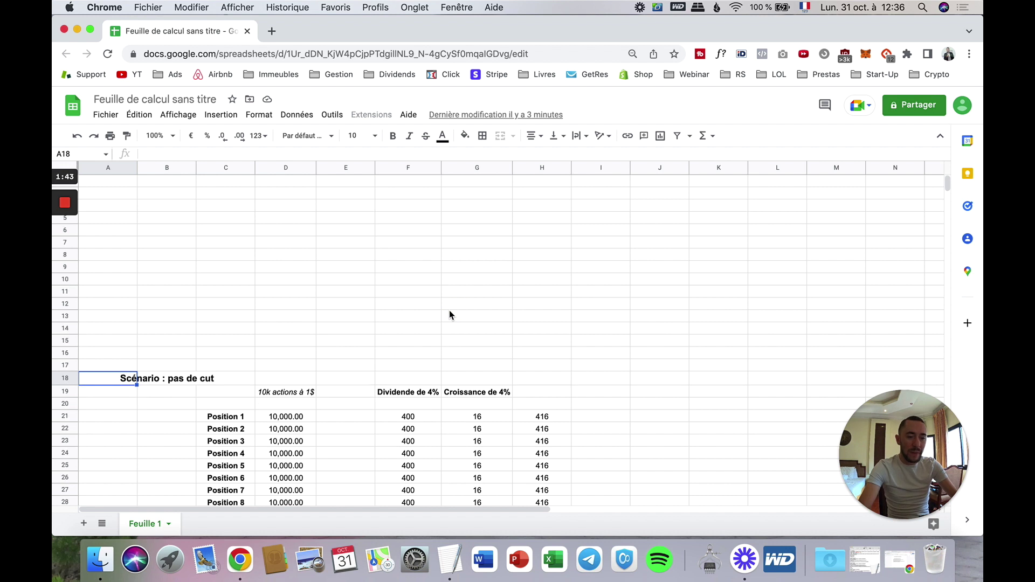
scroll(450, 315, down, 1)
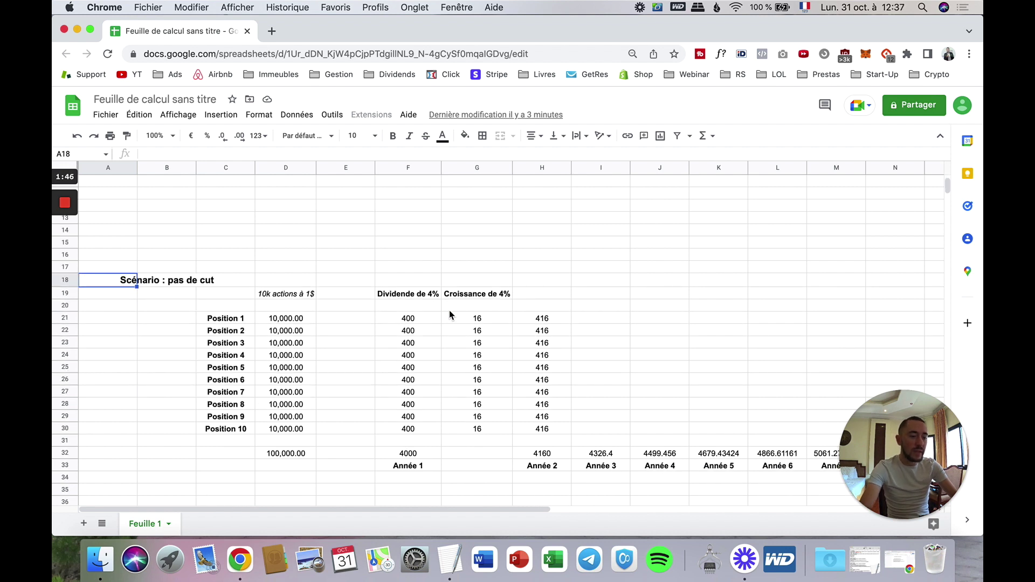
click(299, 467)
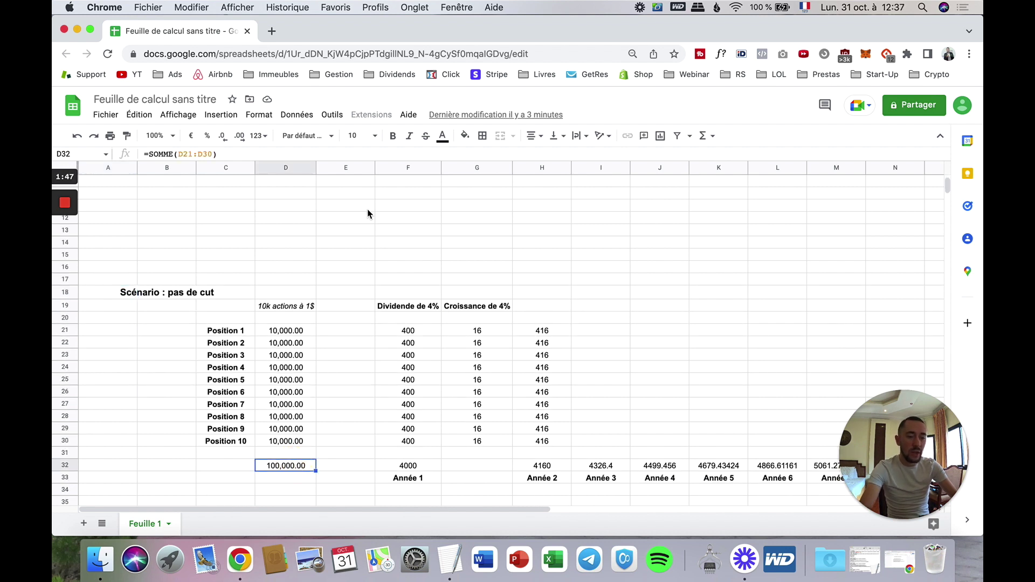
click(393, 135)
Step: Examine the ten positions, their invested amounts, and the 4% dividend column with its Année 1 total
drag(234, 330, 232, 445)
drag(287, 330, 287, 447)
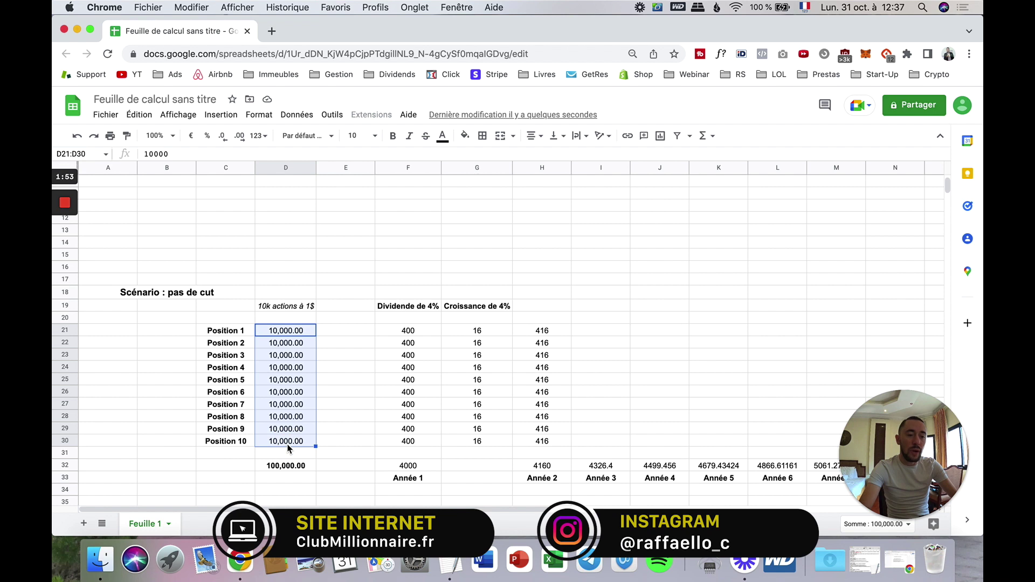
click(408, 310)
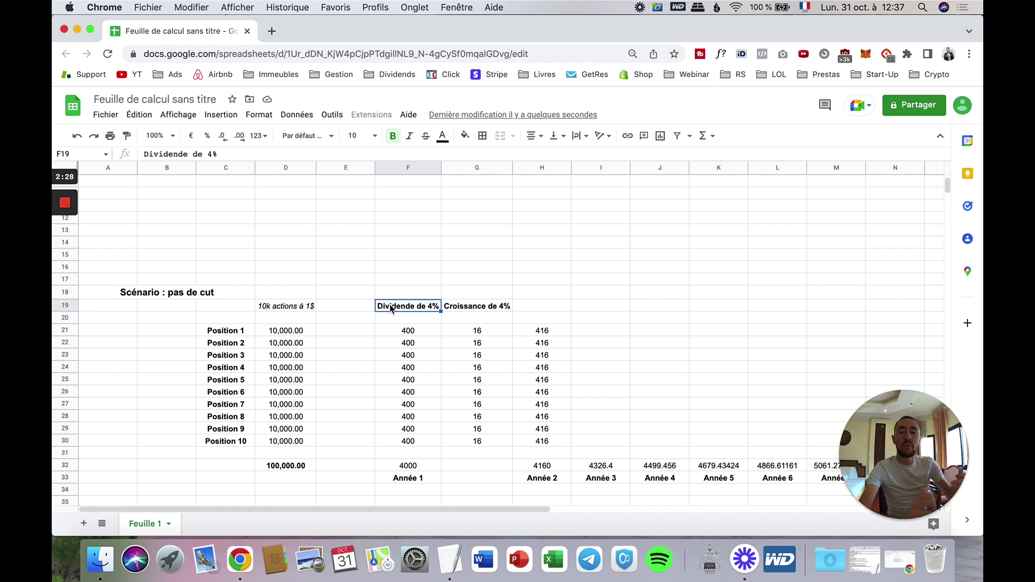
click(408, 345)
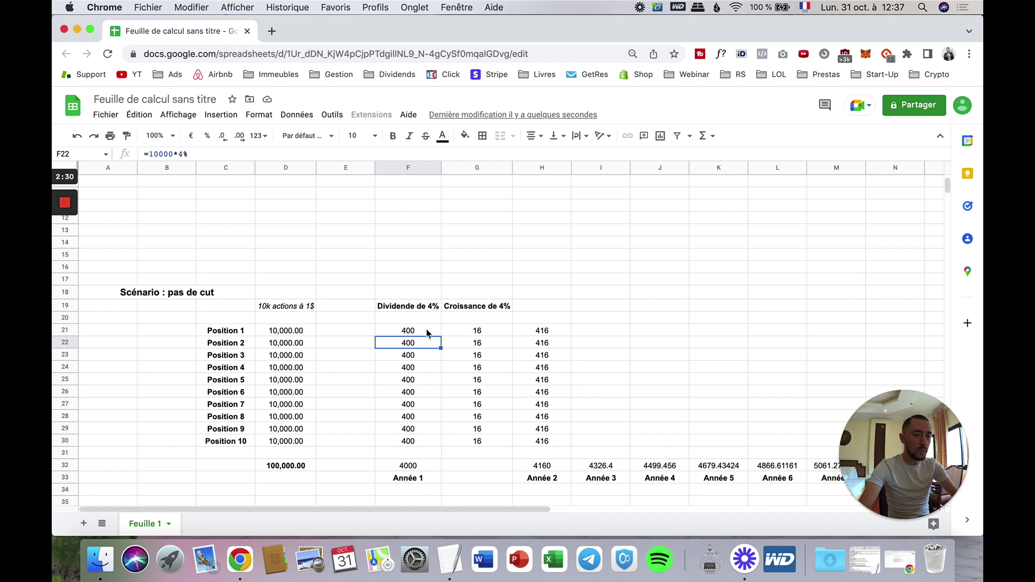
drag(406, 305, 462, 305)
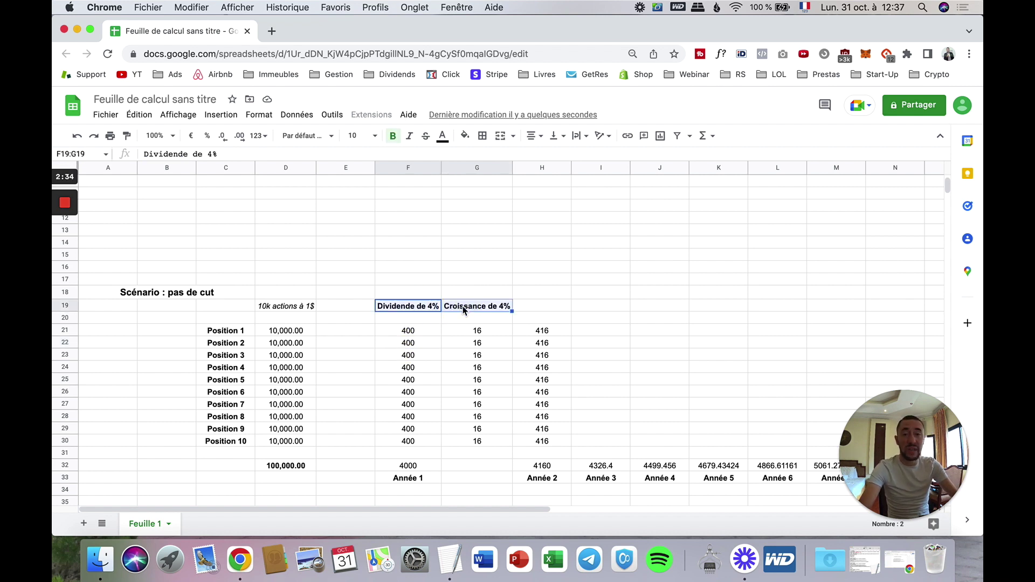
click(391, 335)
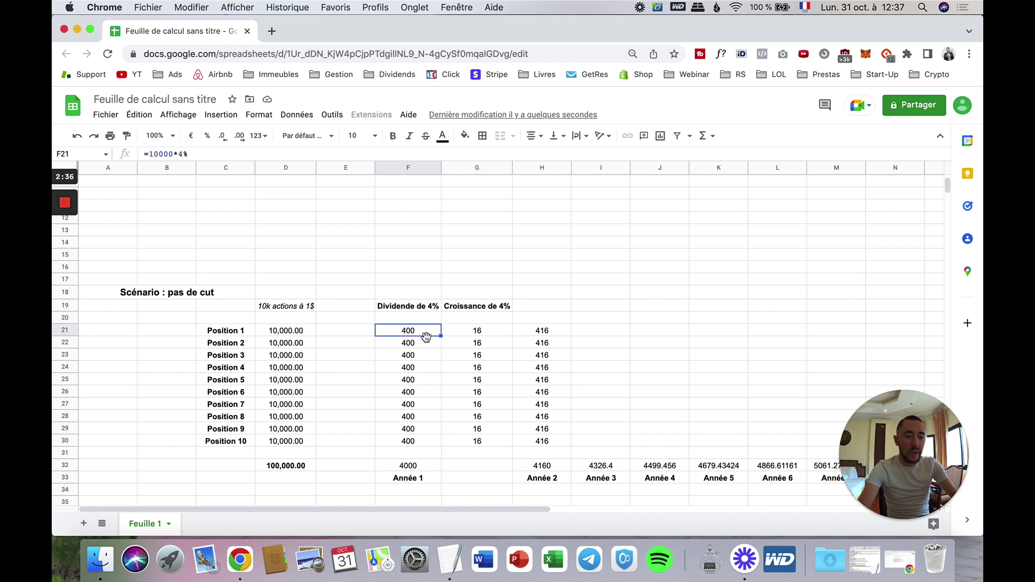
drag(416, 335, 419, 441)
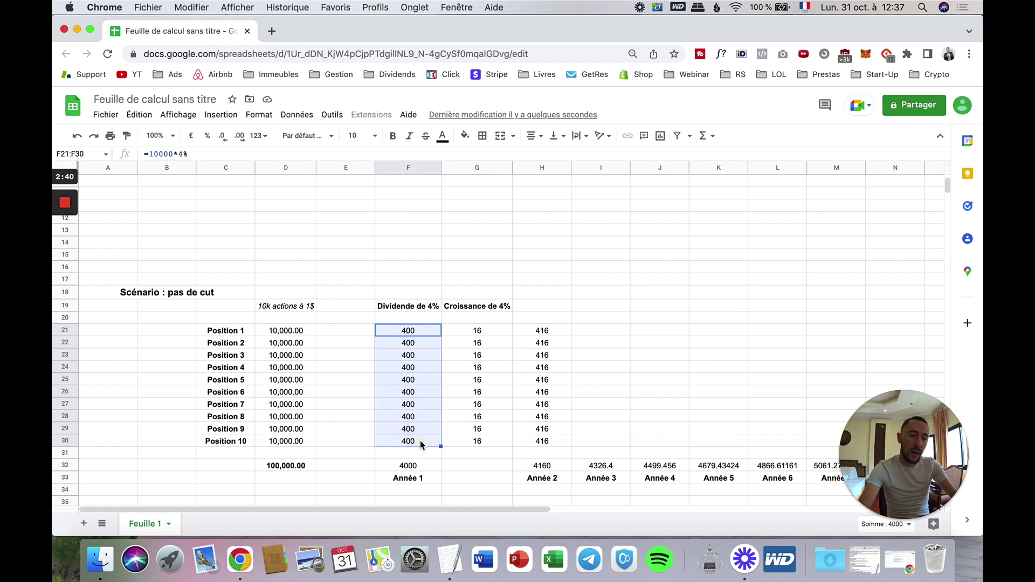
click(413, 469)
click(412, 478)
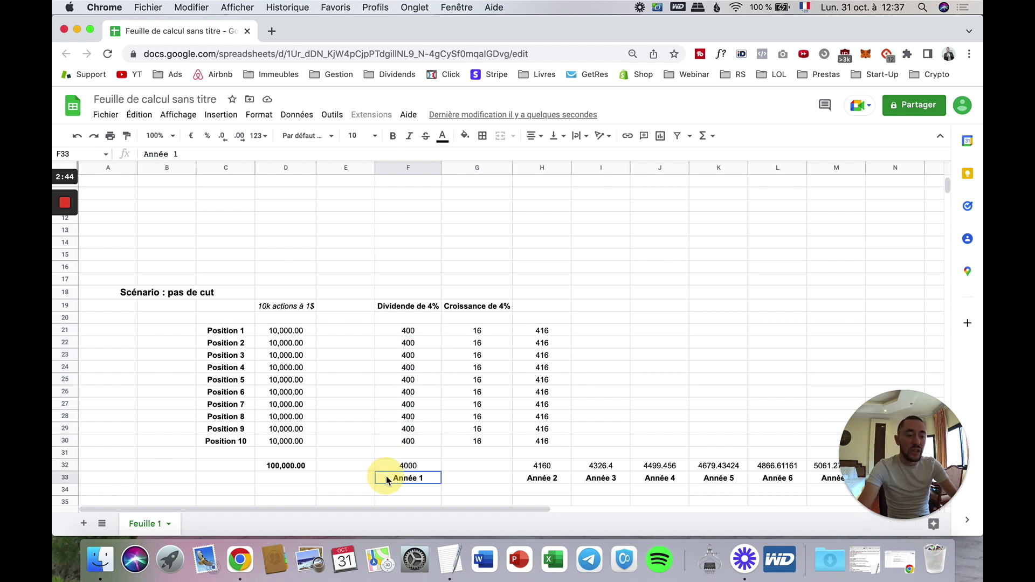
click(412, 465)
click(398, 306)
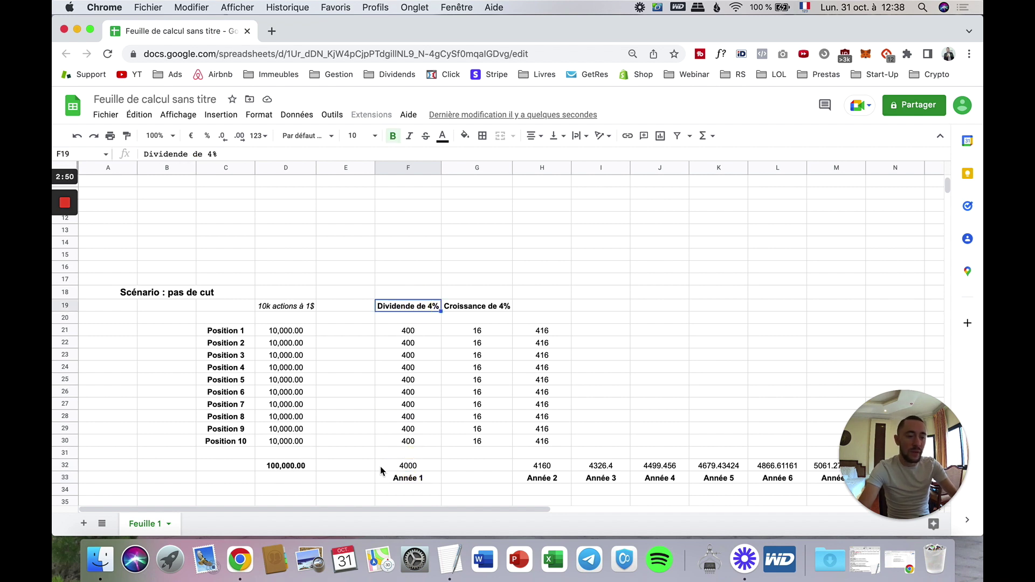
click(411, 470)
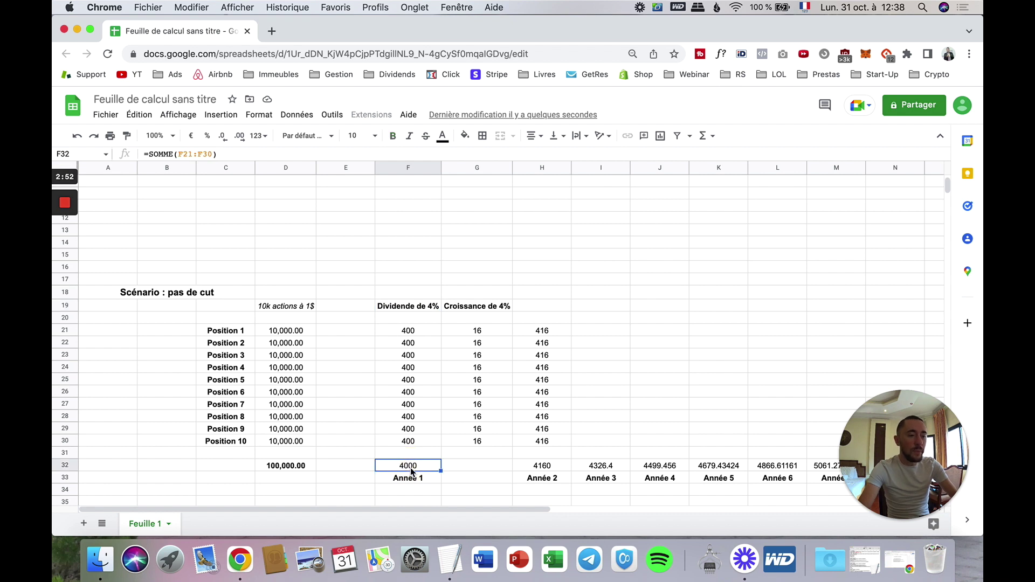
Step: Inspect the 4% growth formula for Position 1, its increased dividend in H21, and the Année 2 total
click(477, 309)
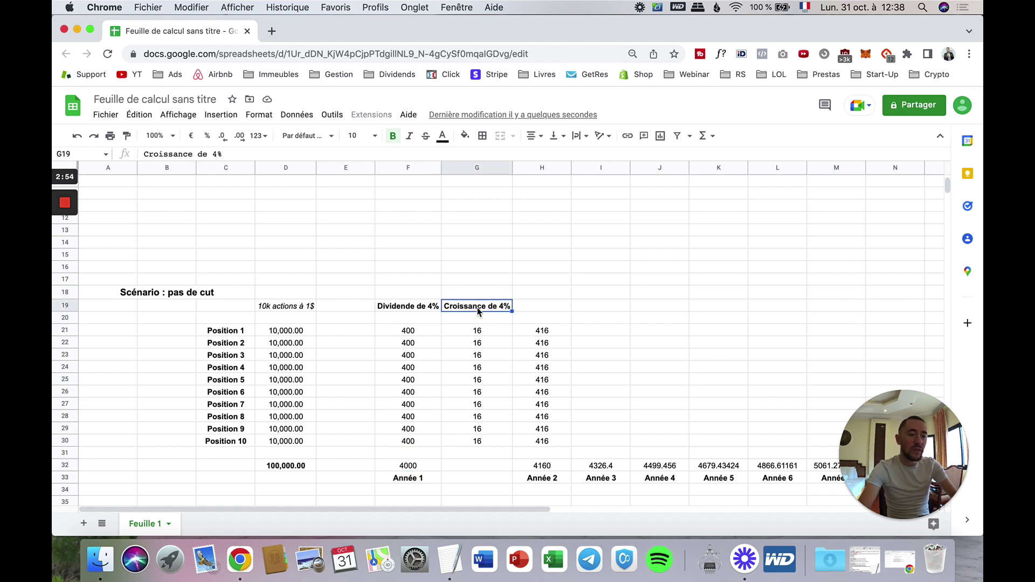
click(477, 330)
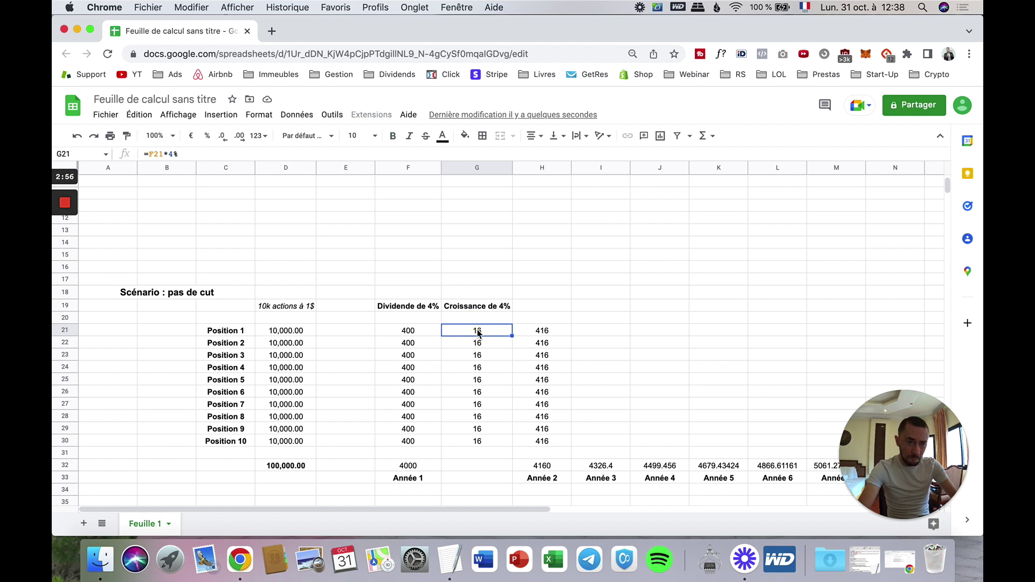
double_click(477, 332)
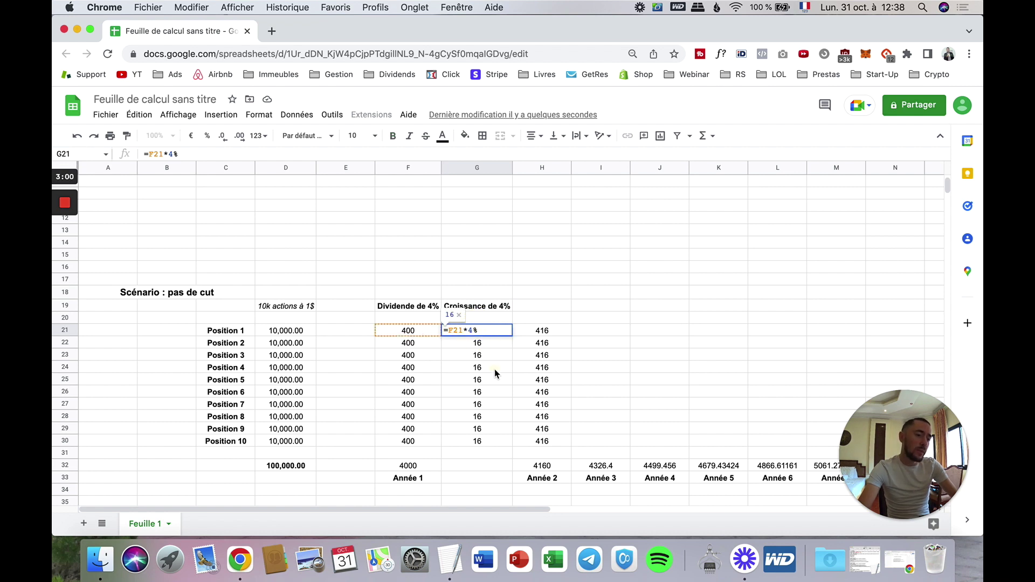
key(Escape)
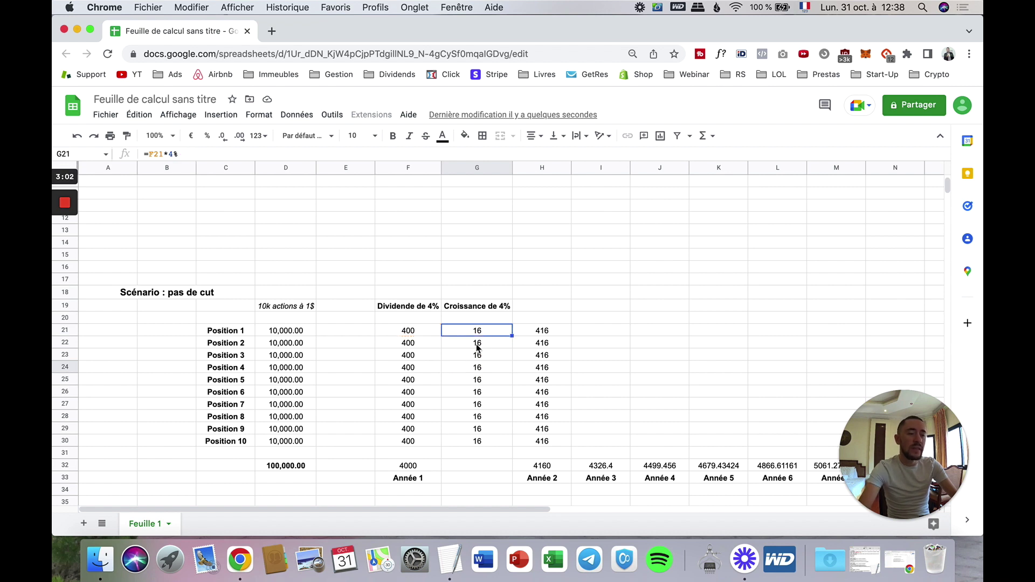
drag(242, 333, 489, 338)
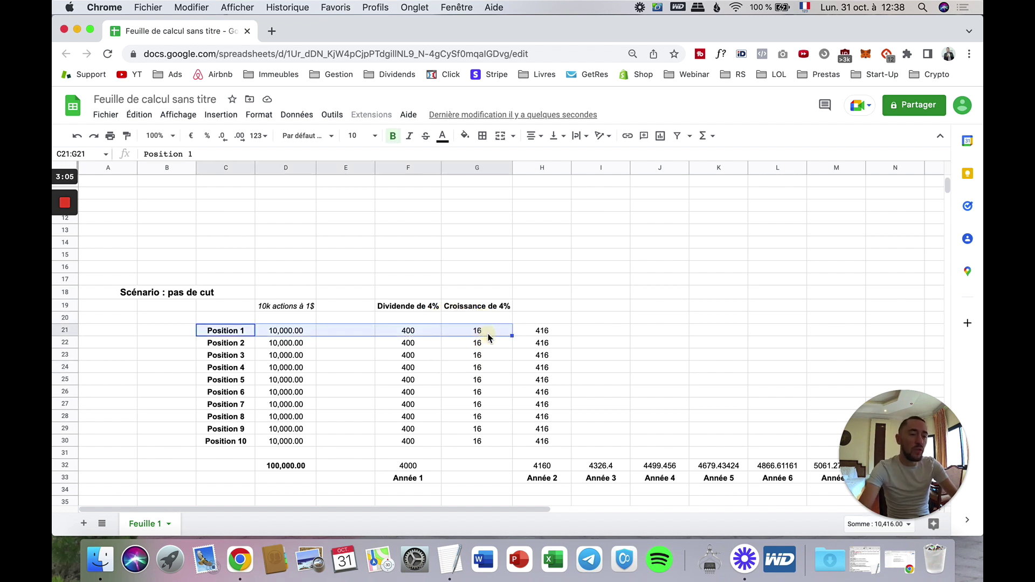
click(553, 333)
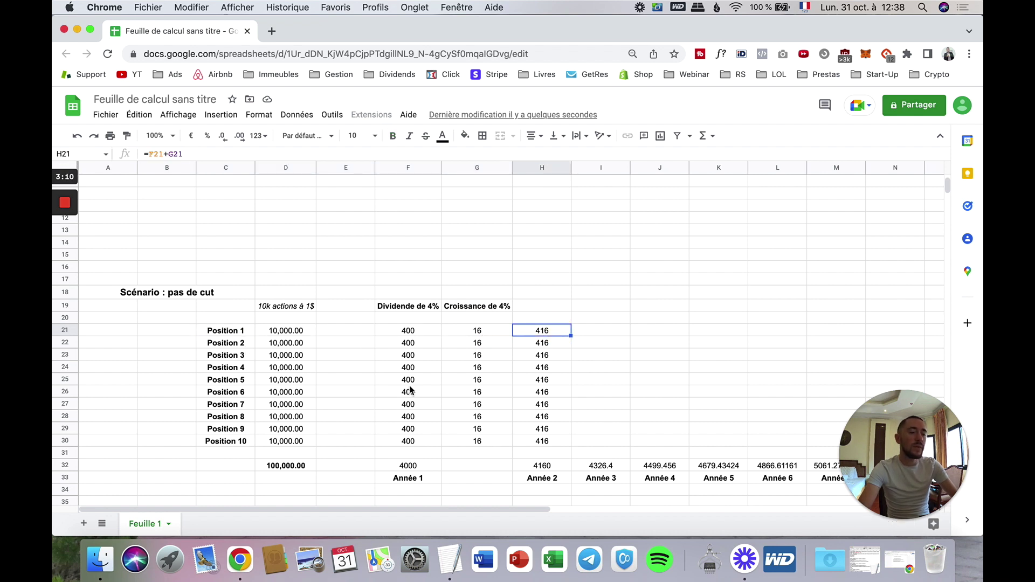
double_click(541, 466)
click(635, 388)
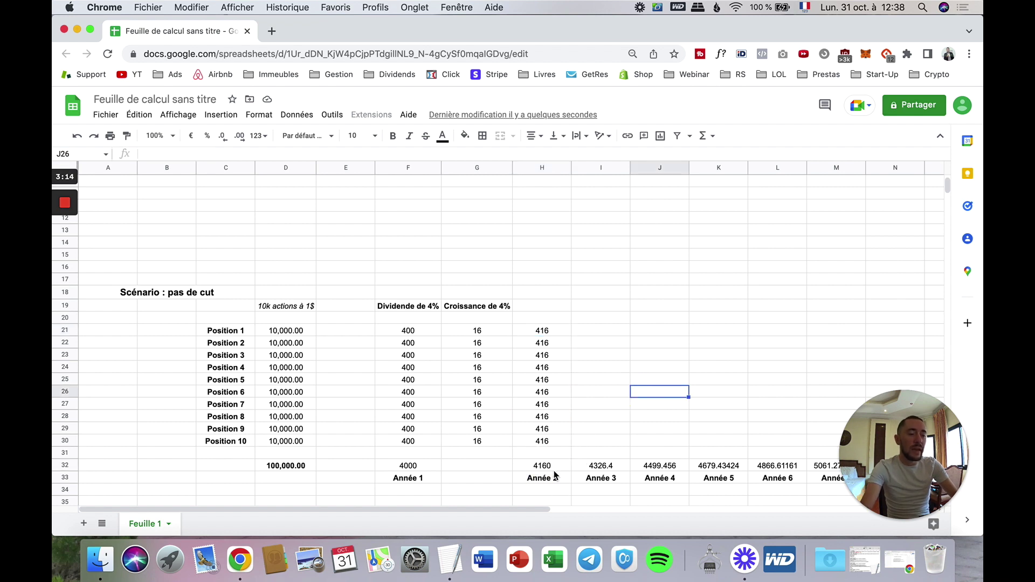
Step: Inspect the yearly dividend growth formulas in row 32 and look over the totals through Année 10
scroll(551, 470, right, 2)
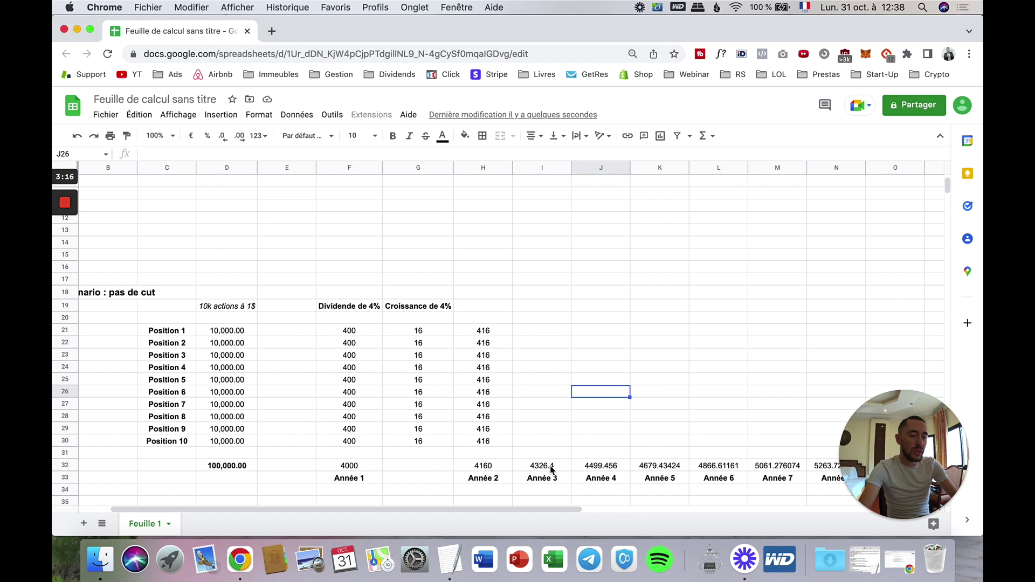
double_click(548, 468)
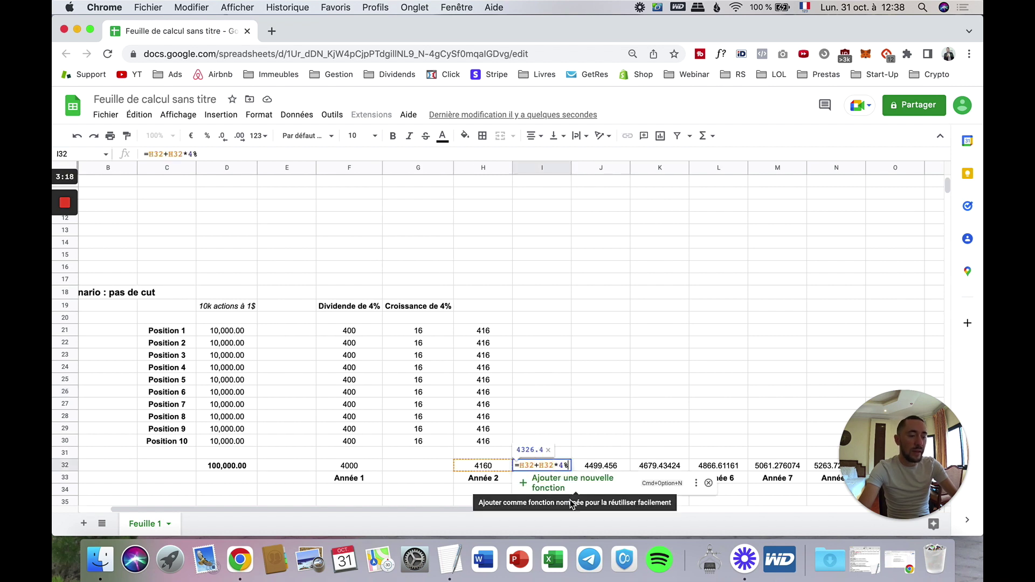
key(Escape)
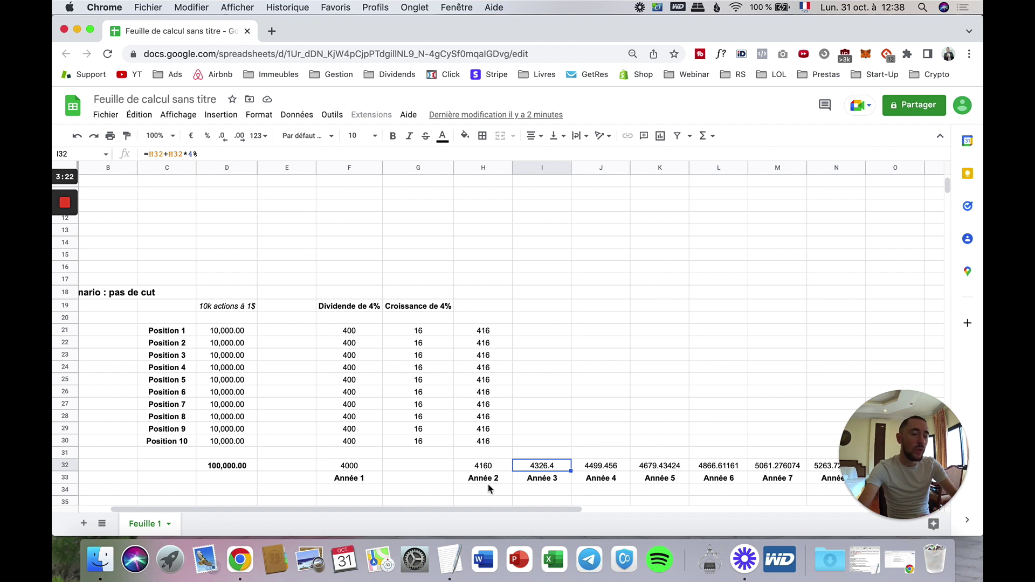
key(Right)
key(Right)
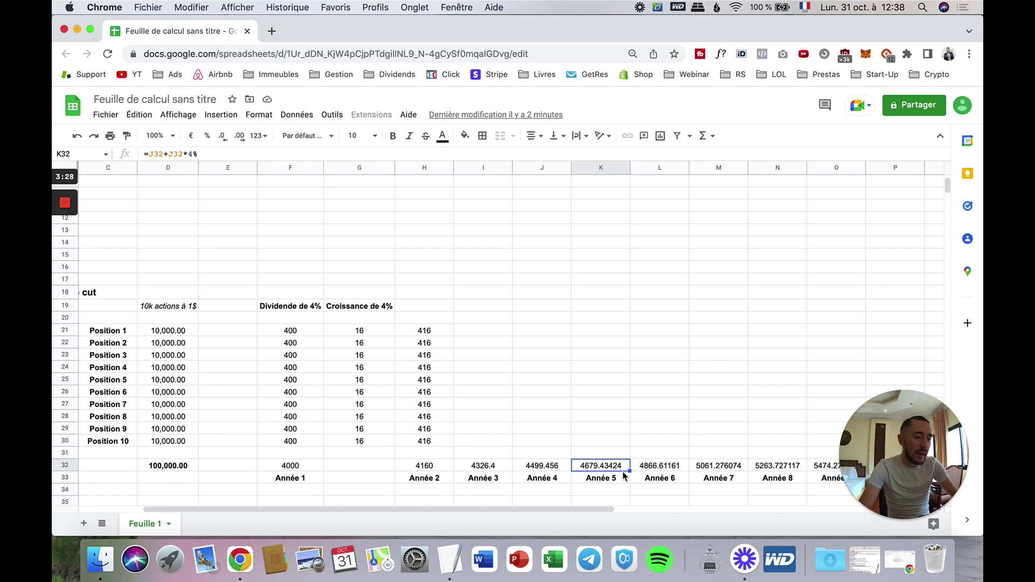
scroll(624, 476, right, 3)
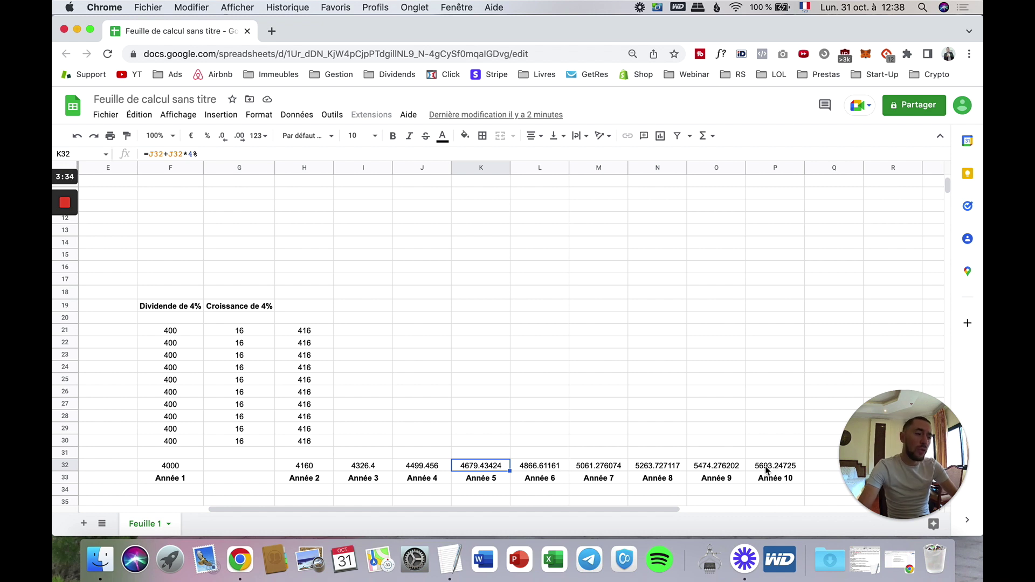
key(Left)
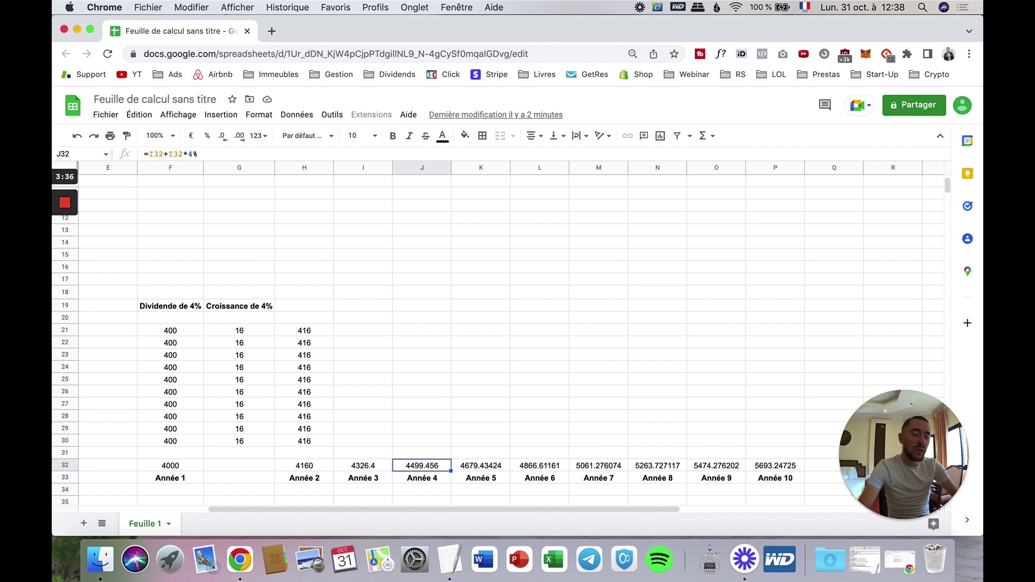
key(Left)
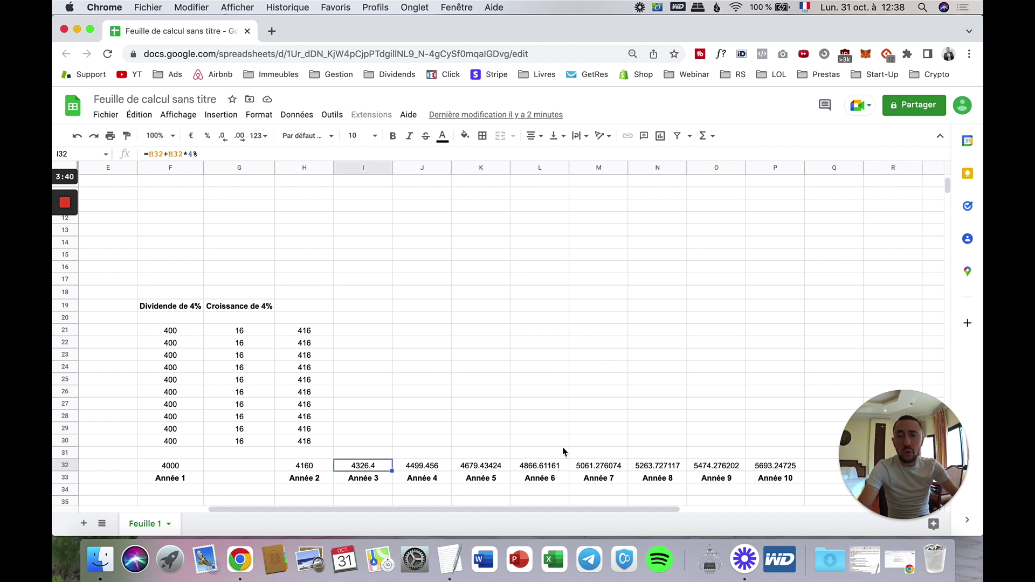
Step: Review the invested amounts, dividend and growth columns, and the yearly totals from Année 2 to Année 10
scroll(564, 451, left, 3)
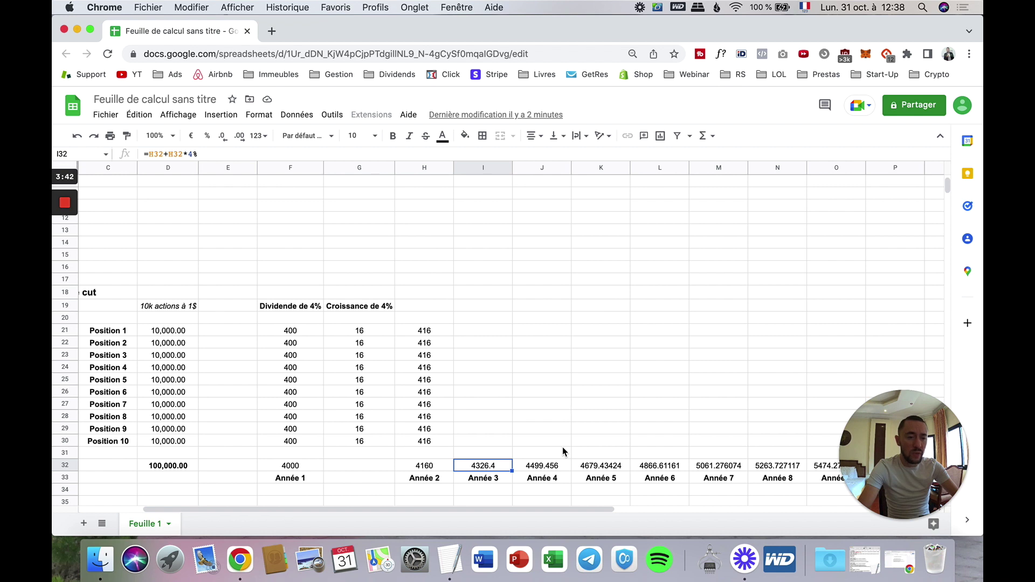
drag(170, 344, 174, 441)
drag(297, 332, 293, 435)
drag(359, 331, 375, 424)
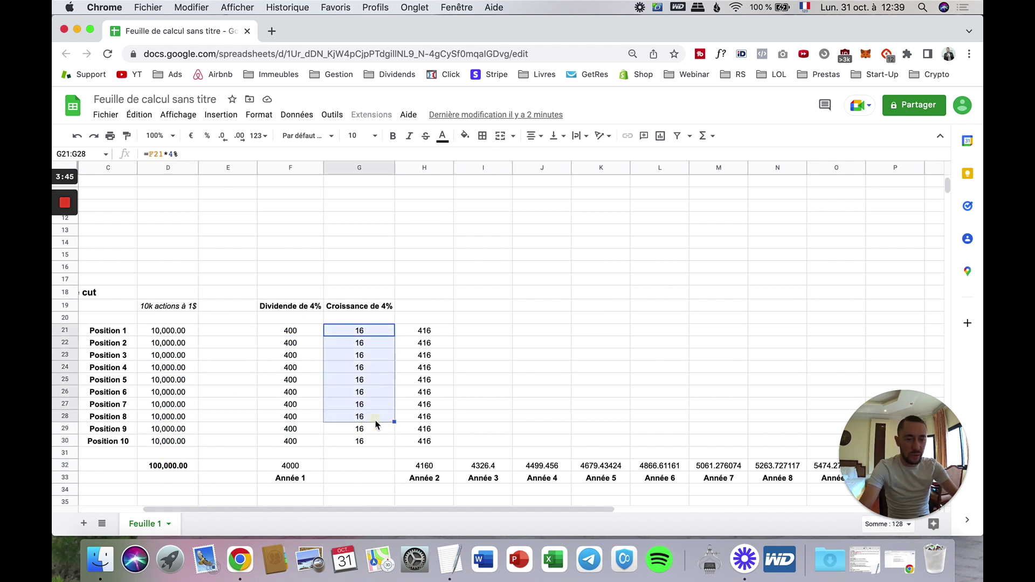
drag(412, 466, 627, 472)
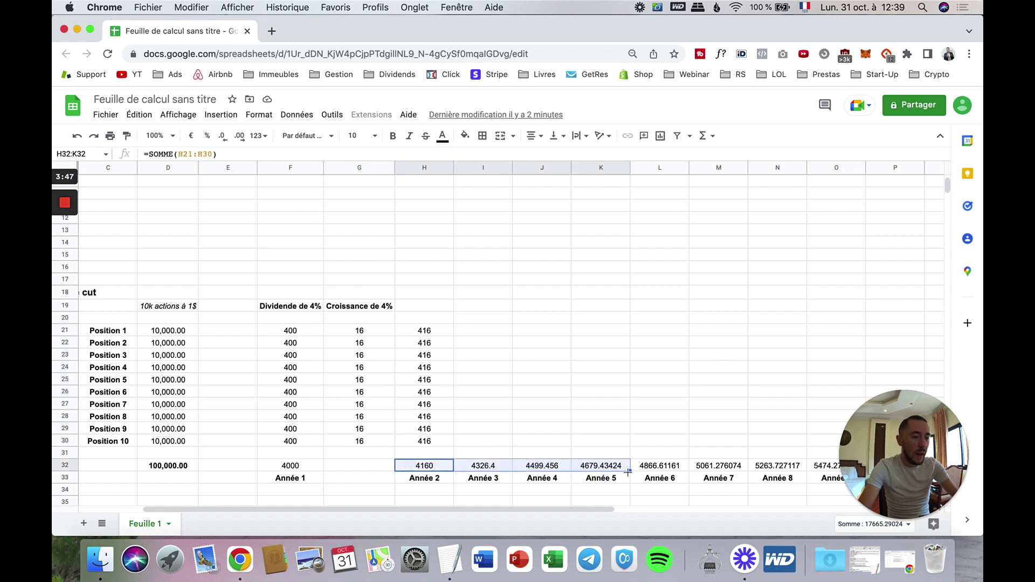
scroll(628, 472, right, 3)
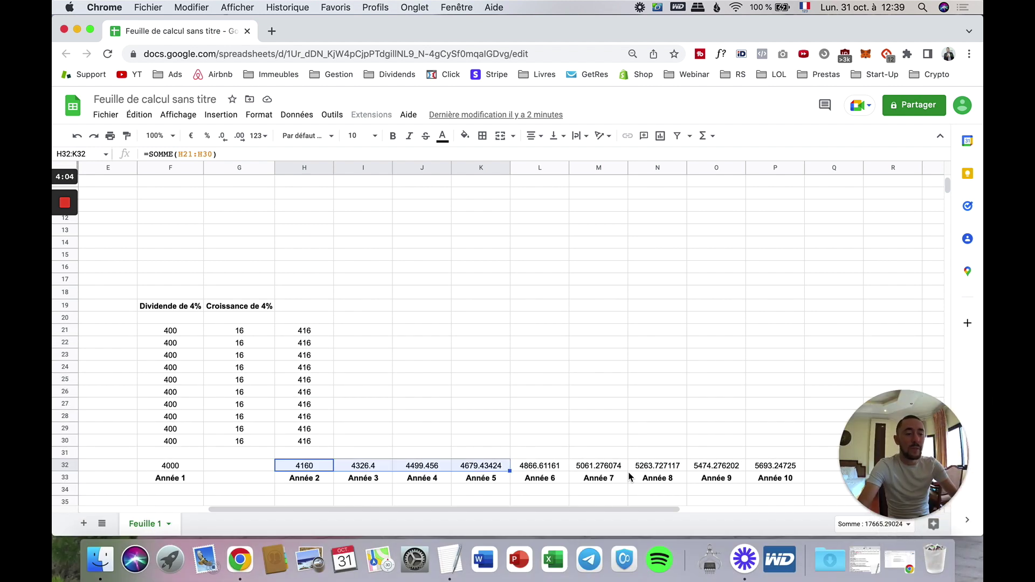
Step: Look back over the no-cut table and bring the "Scénario : cut en année 2" table into view
scroll(628, 477, left, 5)
click(593, 446)
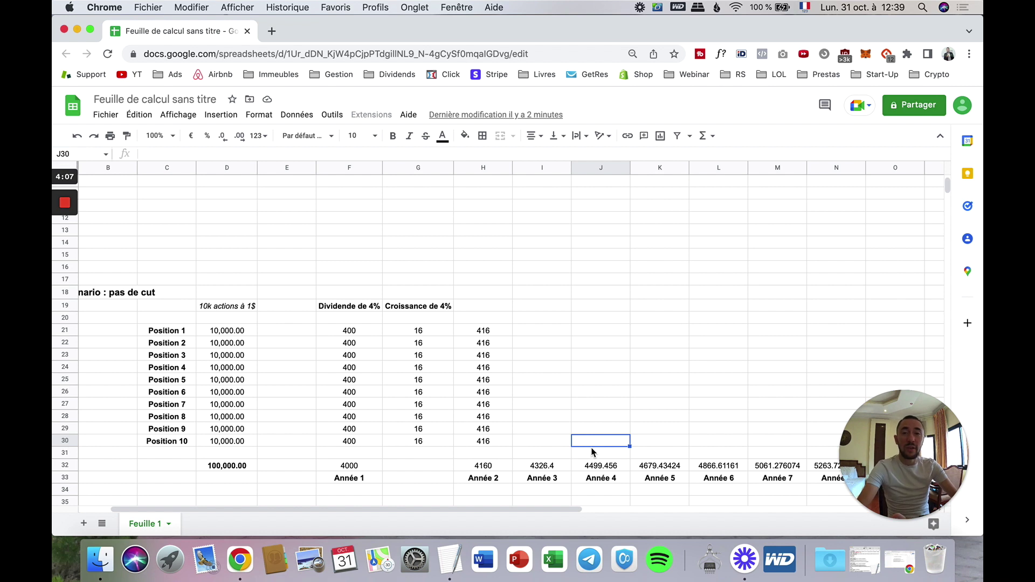
scroll(593, 452, left, 2)
scroll(593, 451, down, 2)
scroll(592, 452, down, 1)
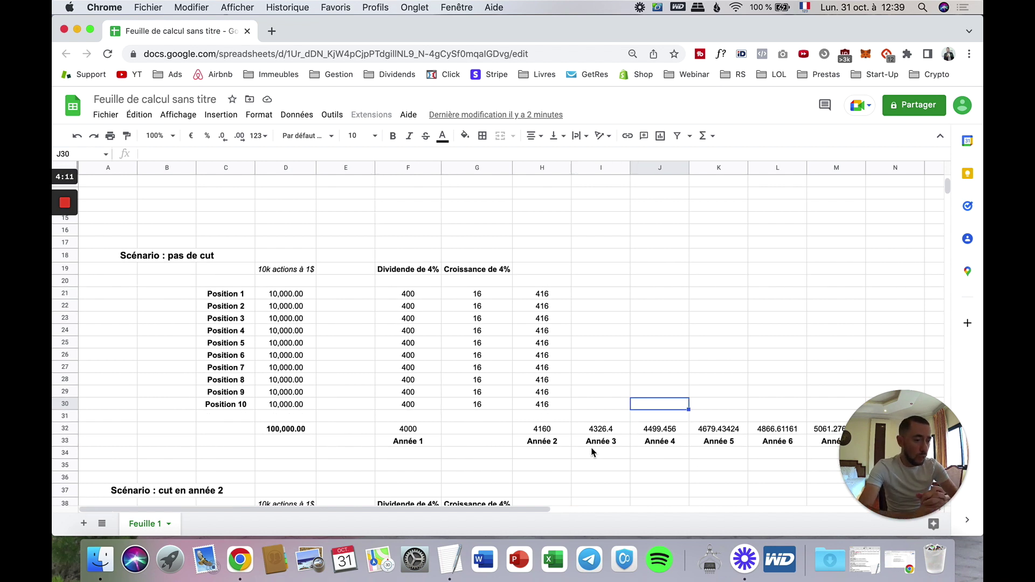
click(172, 490)
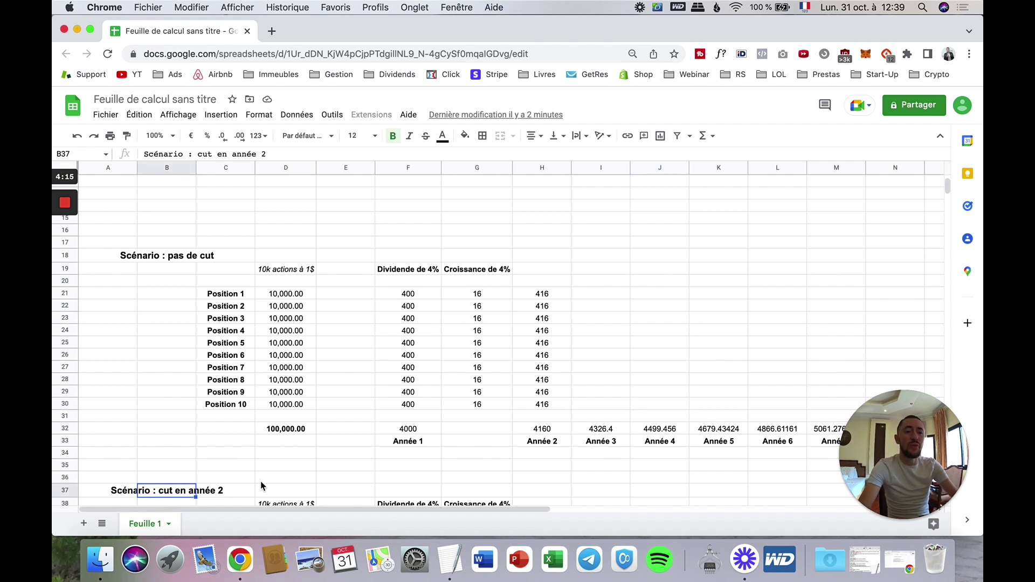
scroll(262, 487, down, 10)
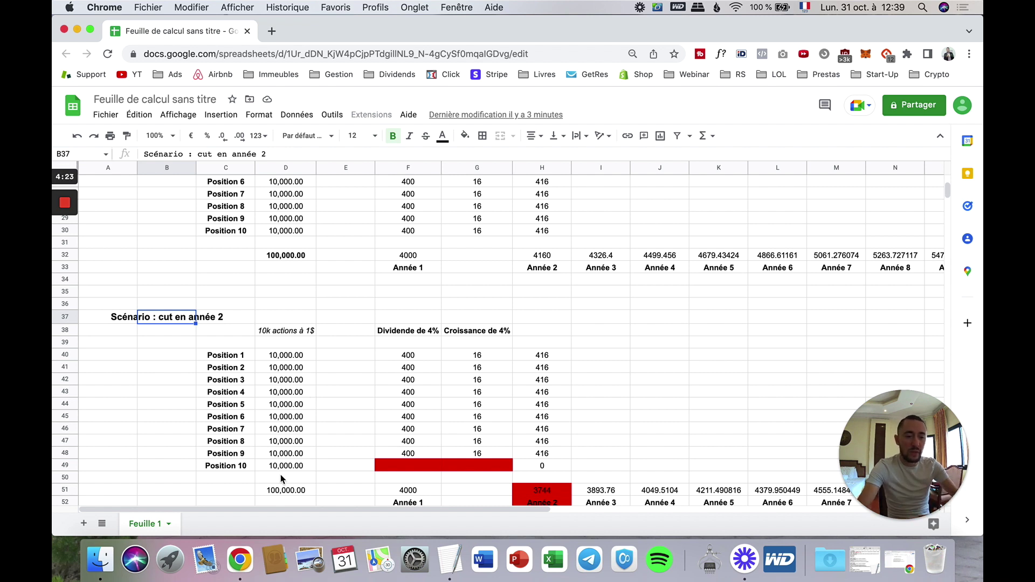
Step: Examine the cut scenario's positions, invested amounts, 4% dividend and growth columns, and the Année 1 label
click(281, 492)
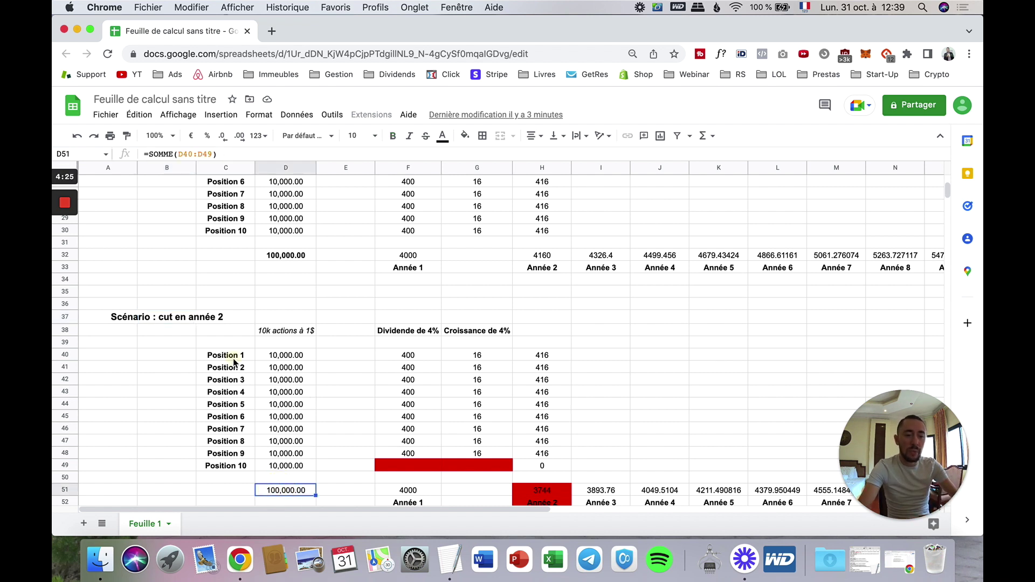
drag(238, 356, 226, 454)
drag(281, 357, 283, 470)
click(370, 356)
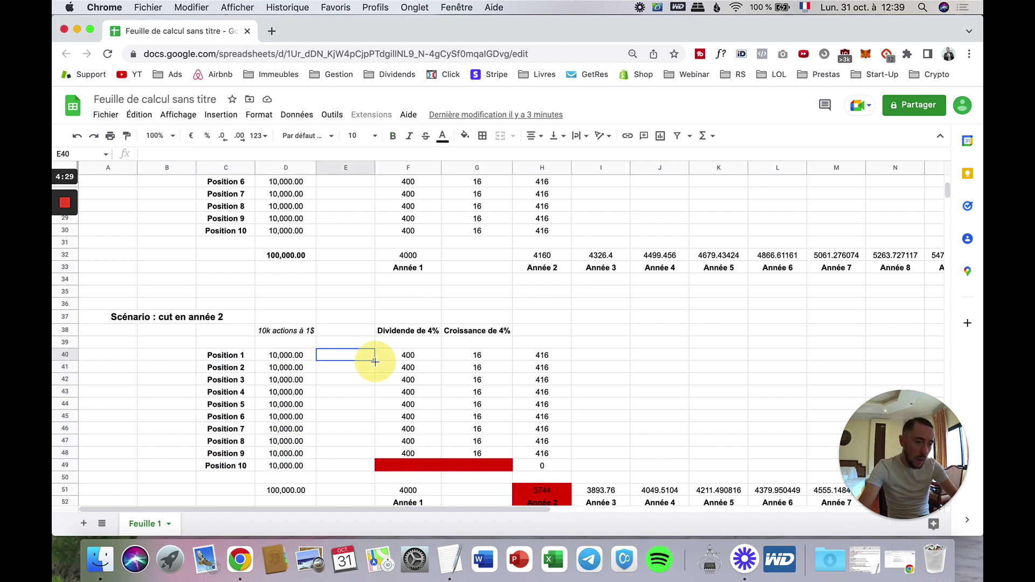
click(414, 337)
click(466, 336)
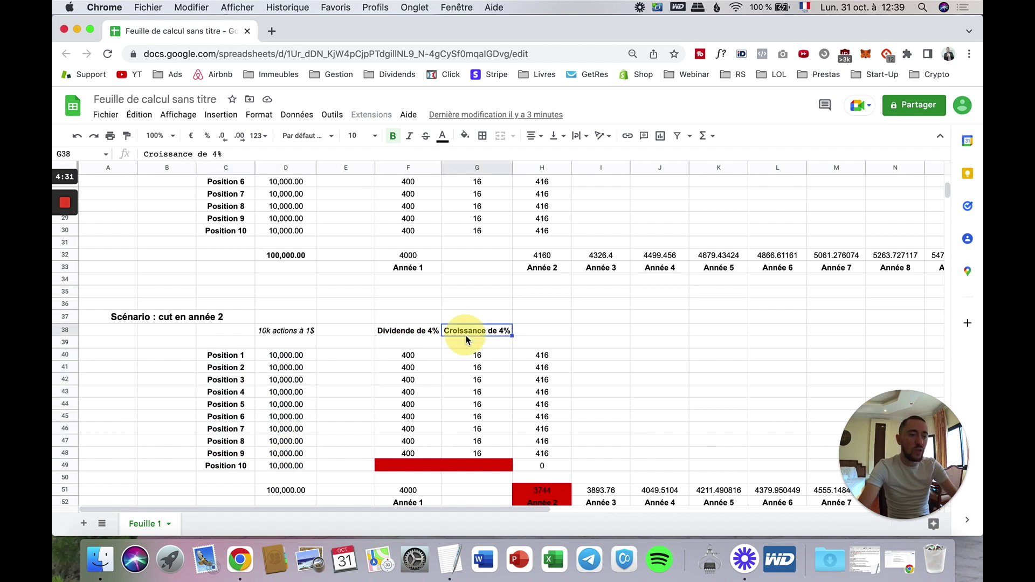
scroll(466, 336, down, 1)
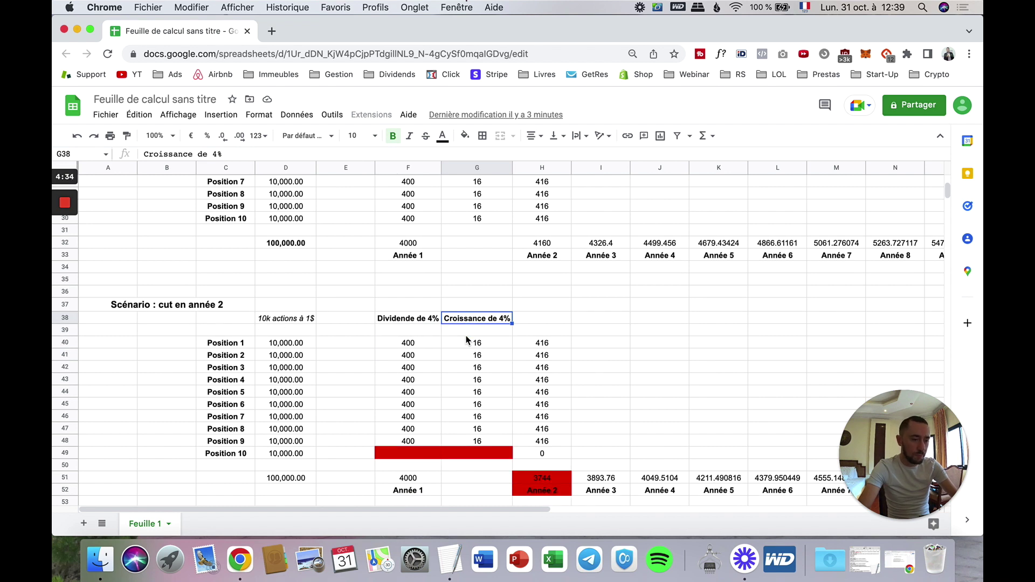
drag(400, 347, 457, 342)
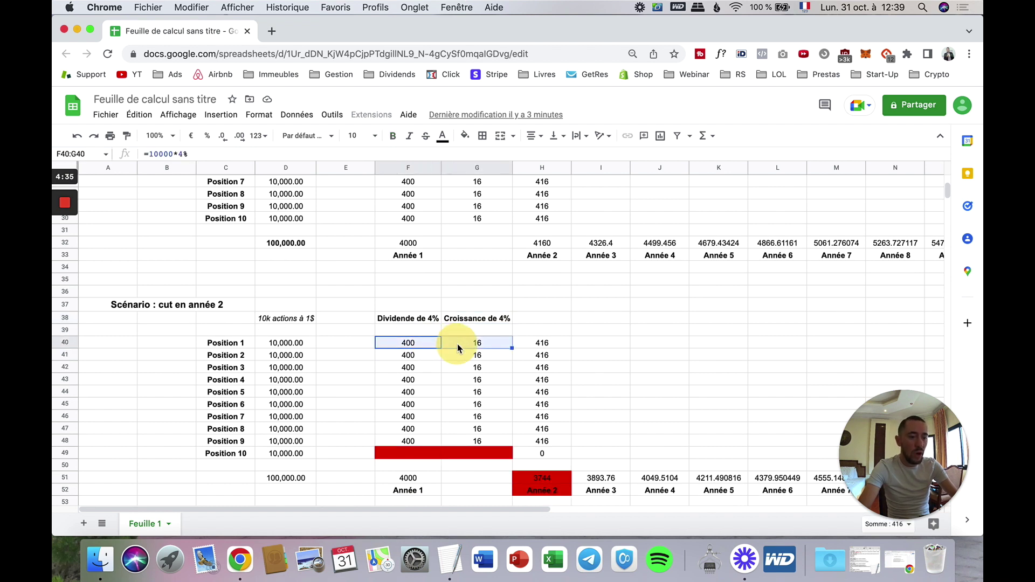
click(408, 488)
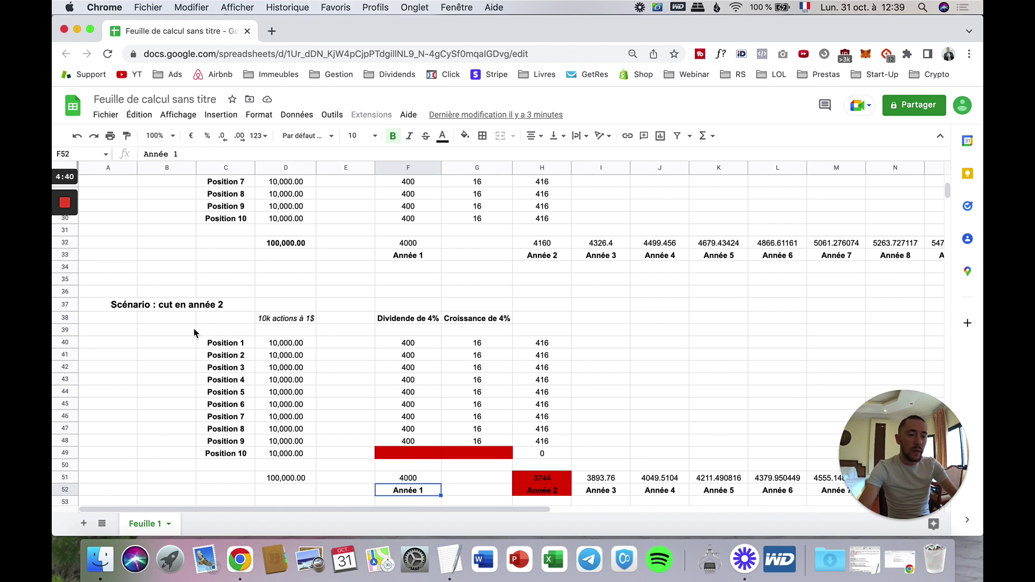
Step: Check the Année 2 dividends of Positions 1 to 9 in the cut scenario against the no-cut table
click(165, 306)
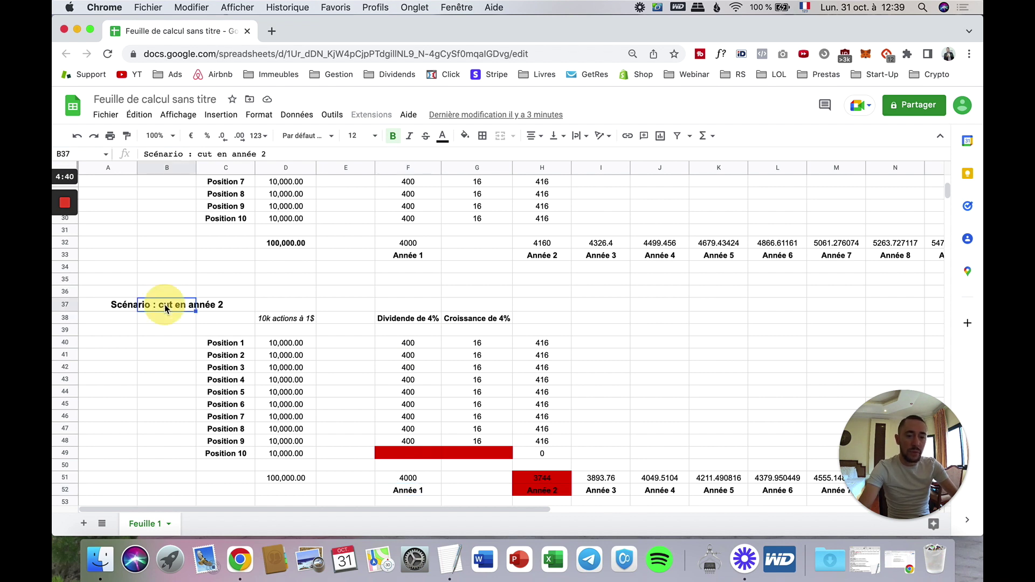
click(486, 479)
scroll(487, 484, down, 1)
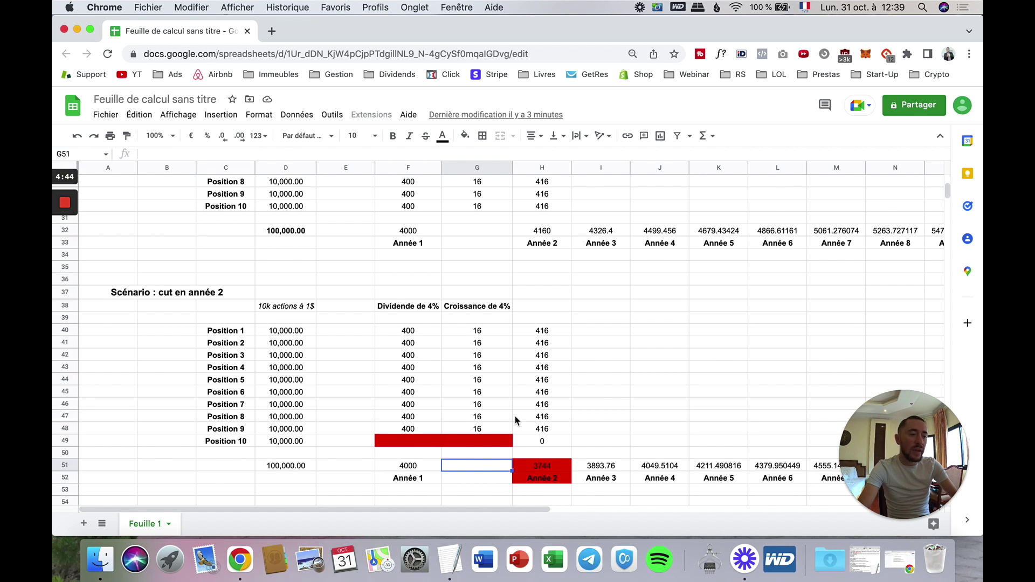
drag(550, 333, 546, 429)
scroll(545, 401, up, 5)
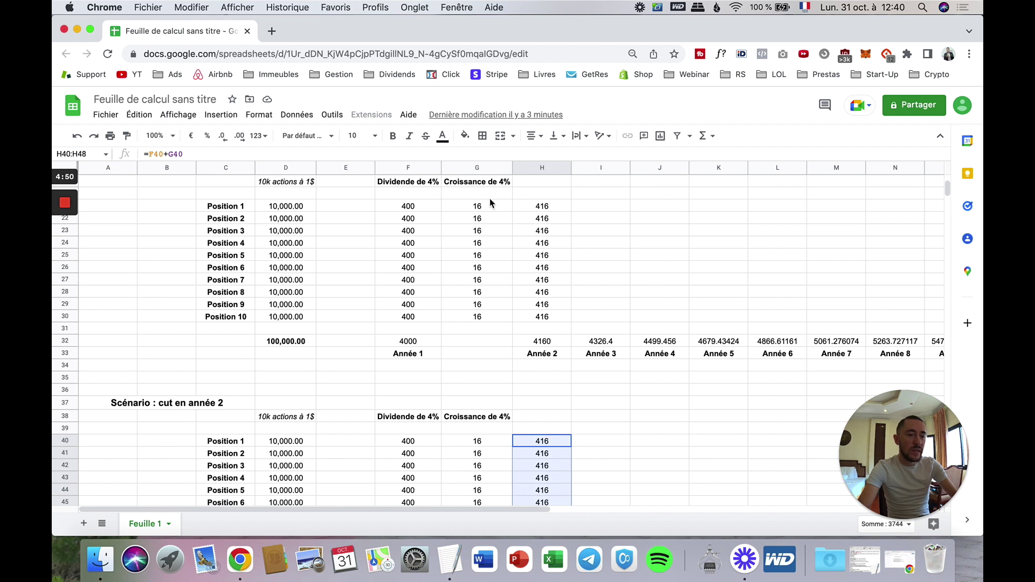
scroll(478, 375, down, 2)
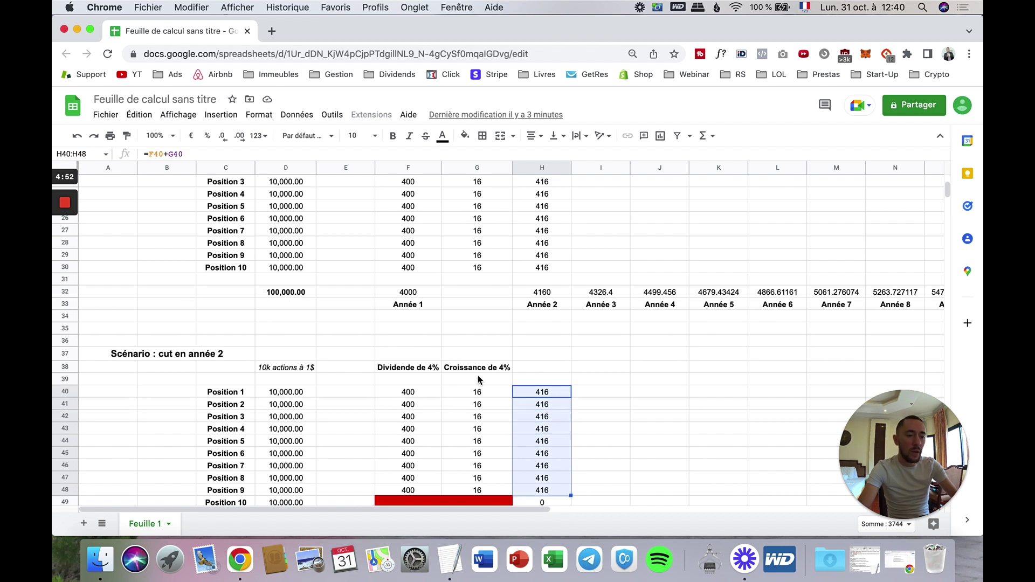
scroll(539, 453, down, 2)
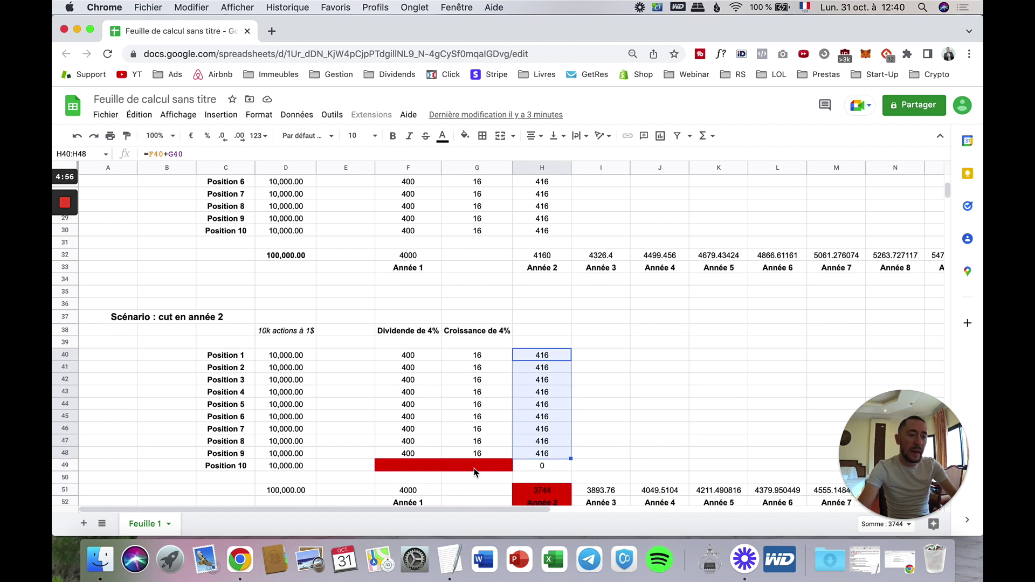
Step: Inspect Position 10's row in the cut scenario, including its red dividend and growth cells and the formula in H49
click(415, 466)
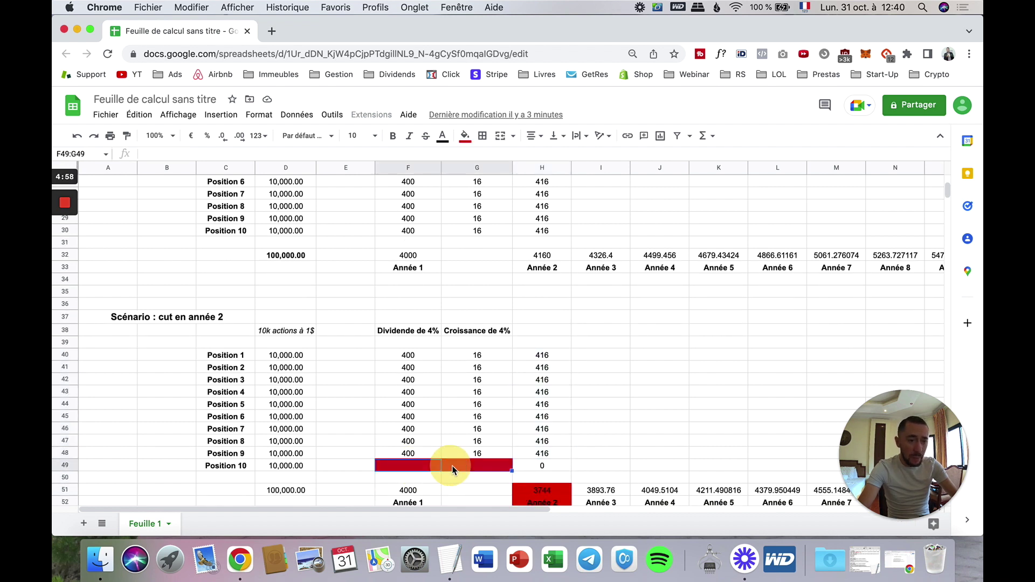
scroll(453, 471, down, 1)
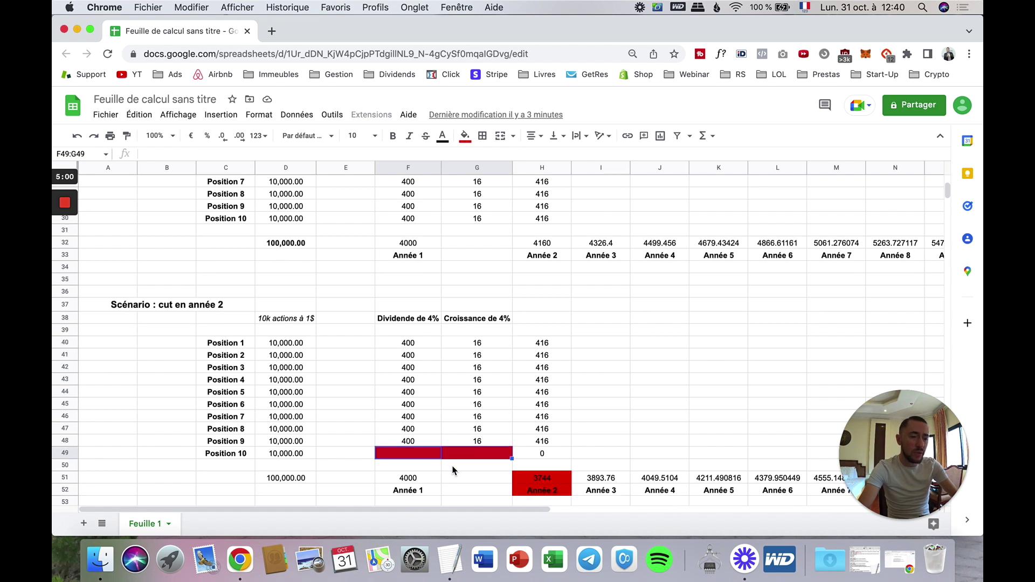
click(548, 453)
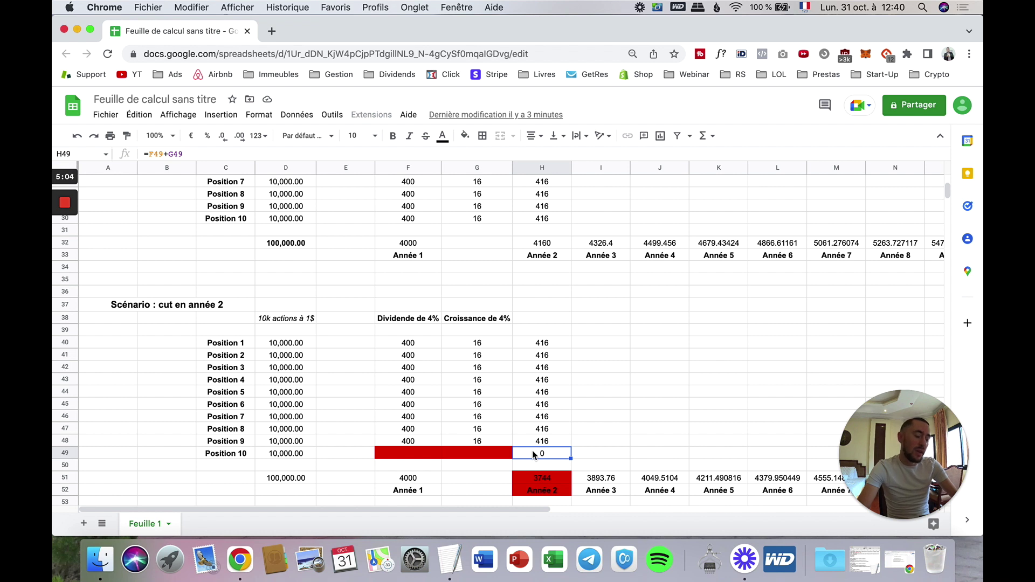
click(462, 453)
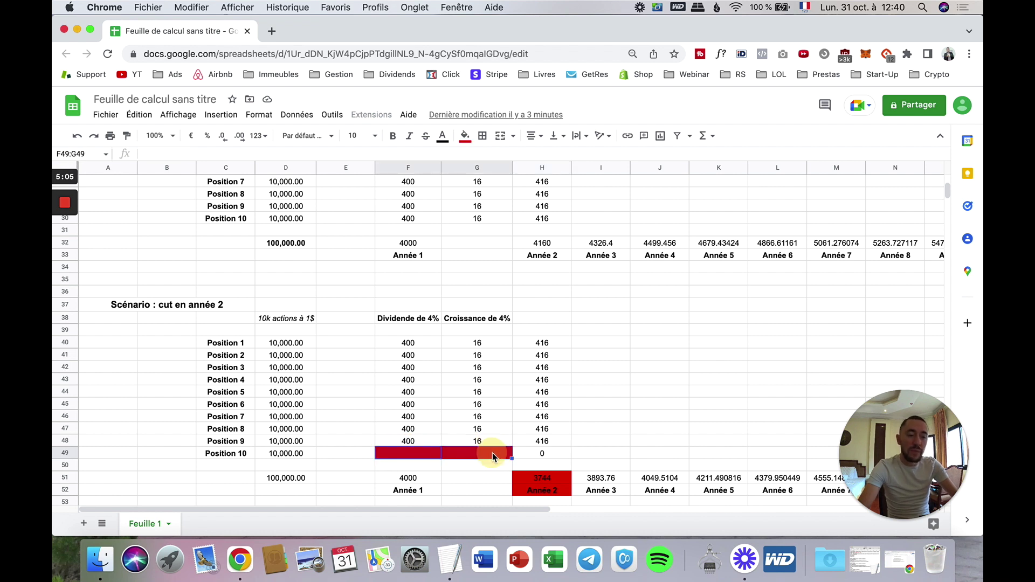
click(408, 431)
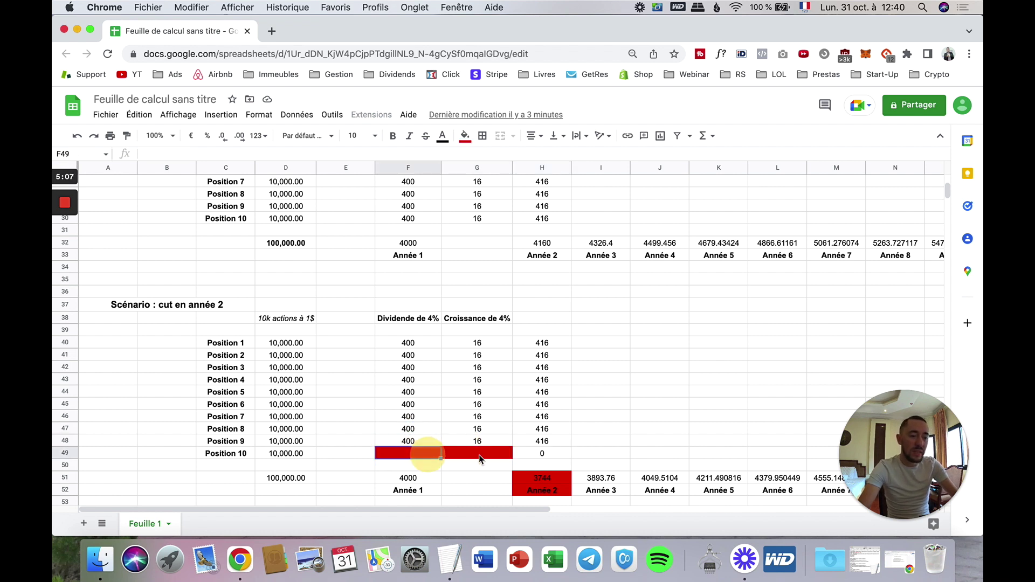
click(535, 452)
drag(254, 456, 458, 455)
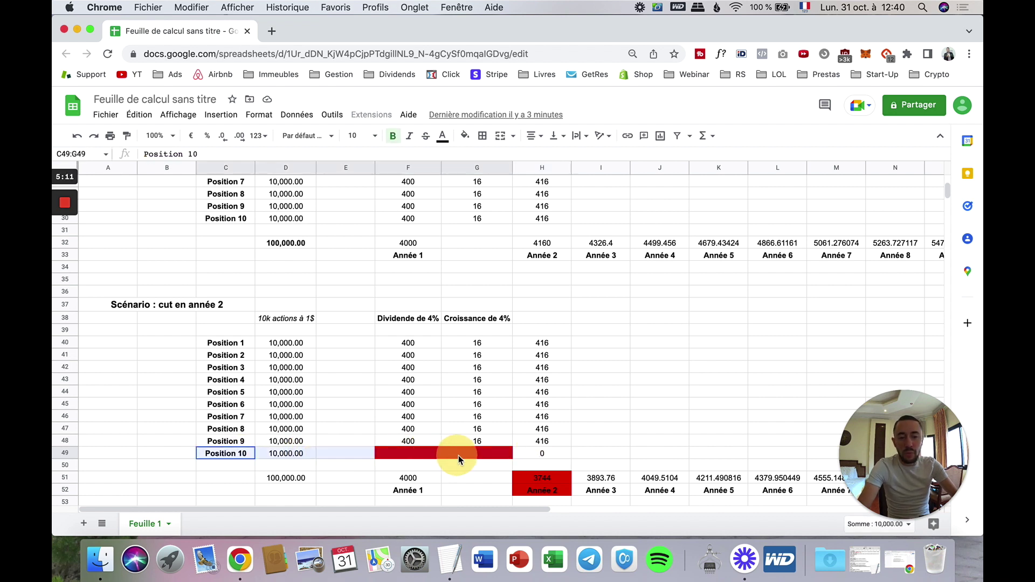
Step: Inspect the cut scenario's Année 2 total formula in H51 and compare it with the no-cut scenario
click(539, 486)
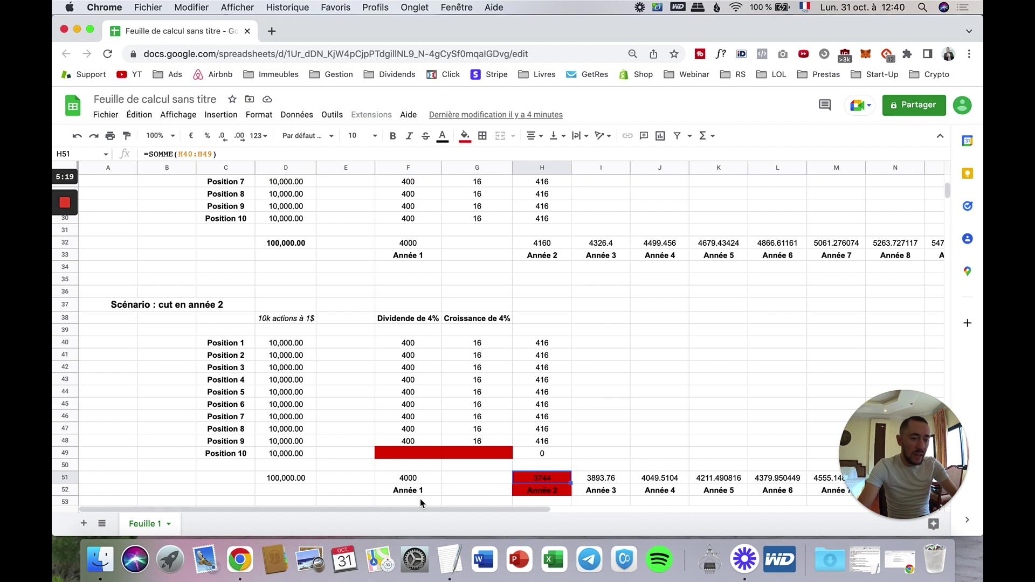
scroll(535, 491, up, 5)
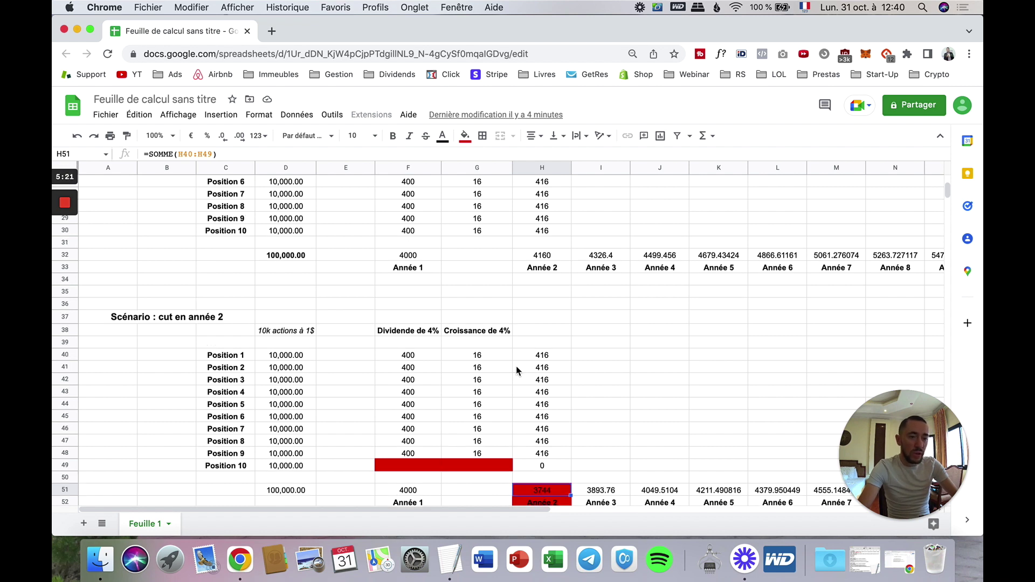
scroll(557, 451, down, 6)
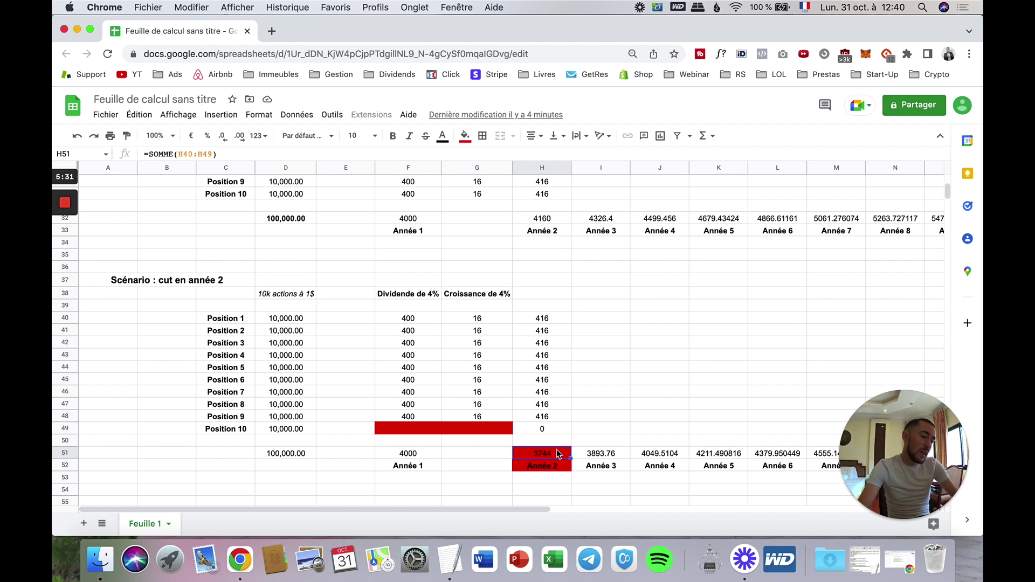
Step: Inspect the 4% yearly growth formulas in row 51 and review the cut scenario's totals from Année 3 to Année 10
scroll(556, 453, right, 2)
scroll(557, 454, right, 2)
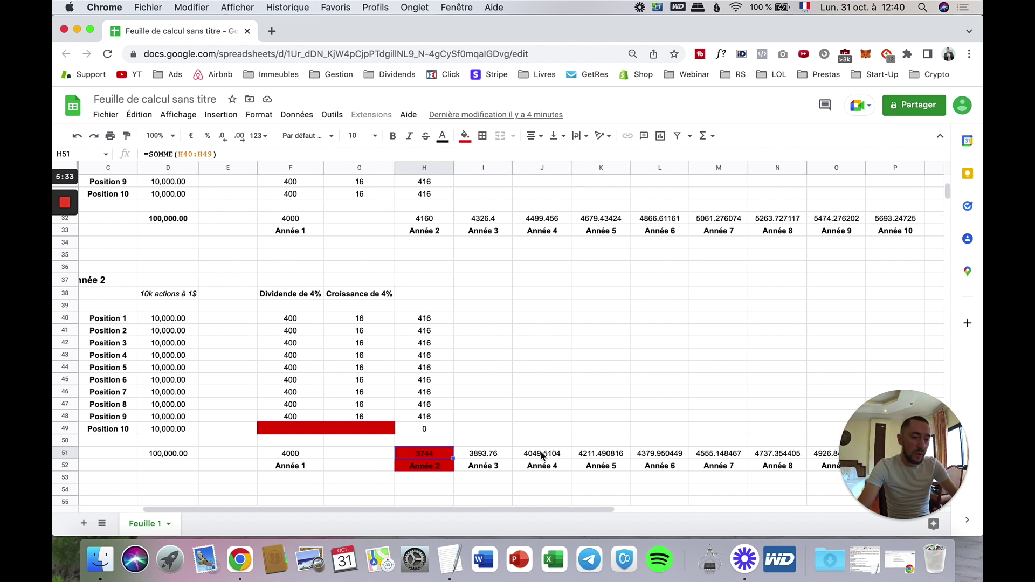
click(483, 457)
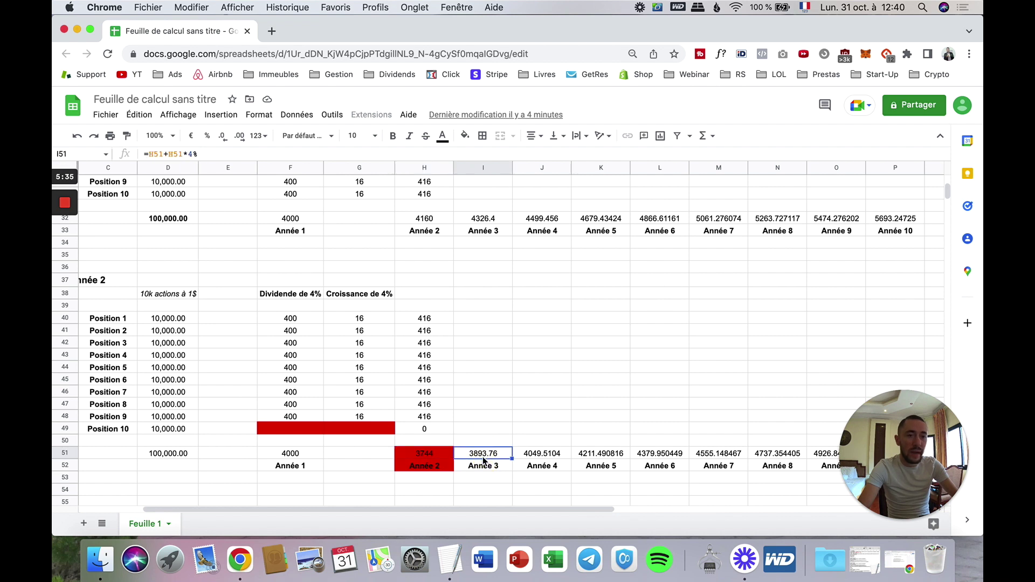
click(537, 459)
key(Left)
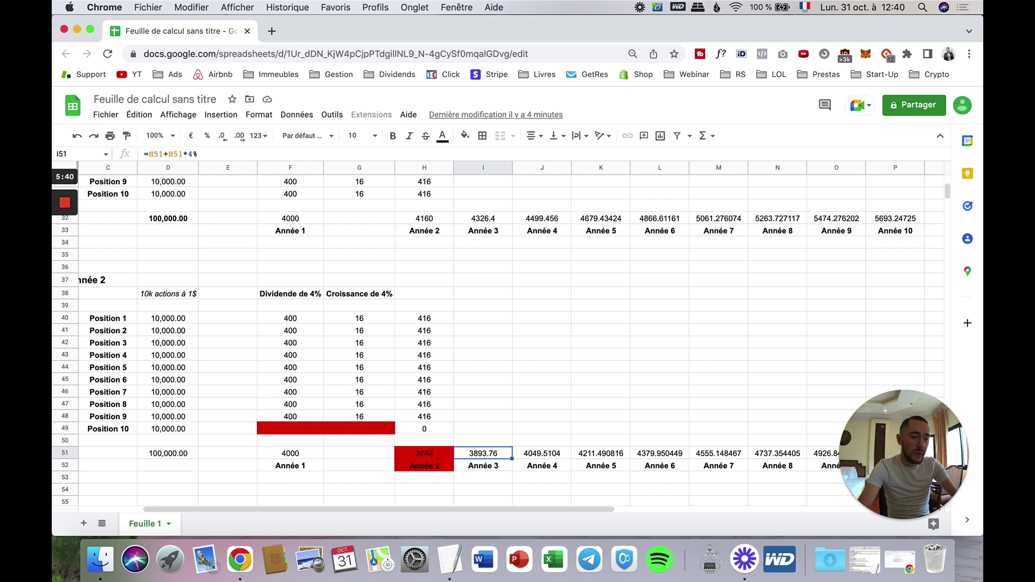
click(541, 453)
click(600, 456)
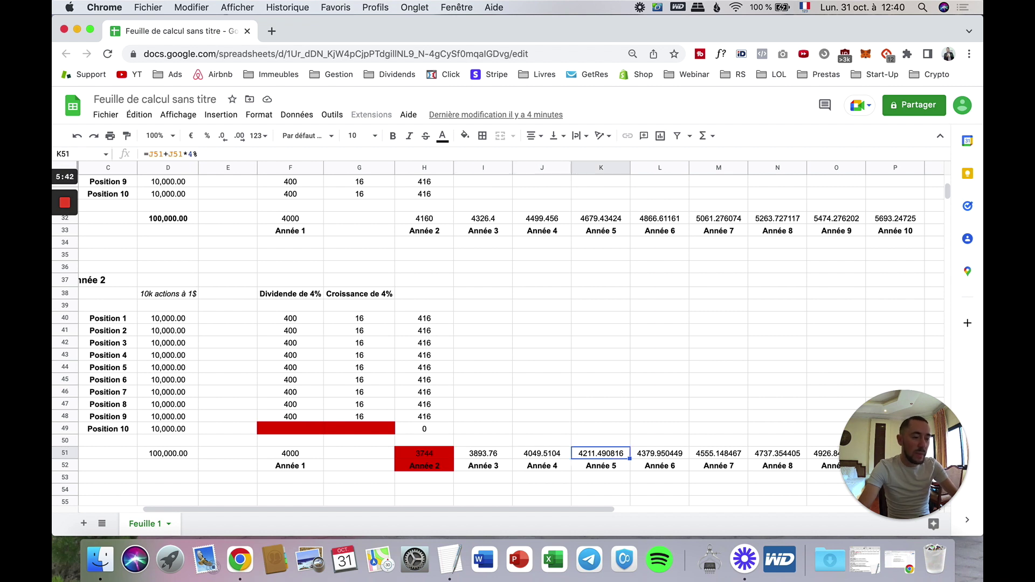
scroll(600, 455, right, 3)
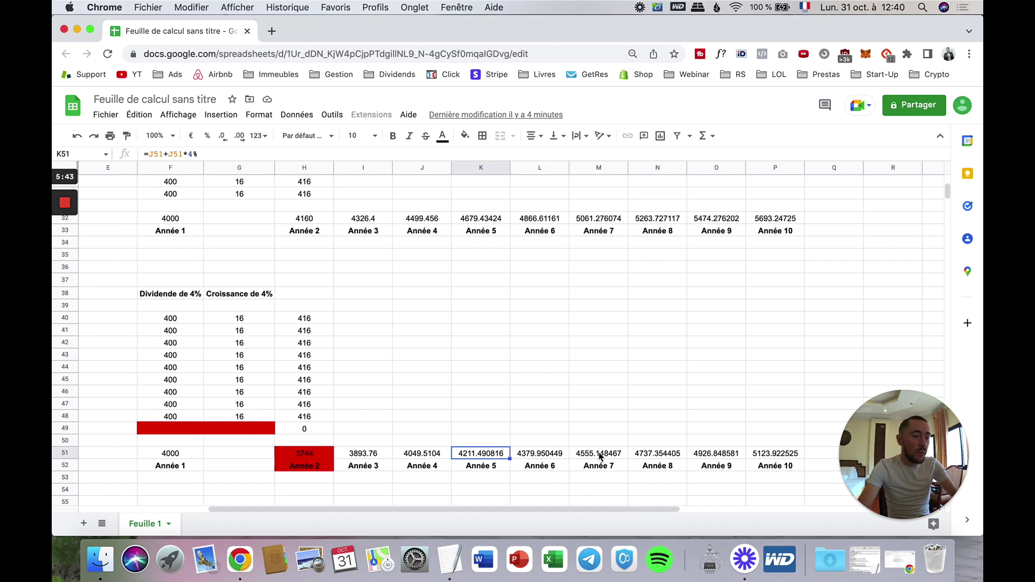
click(769, 457)
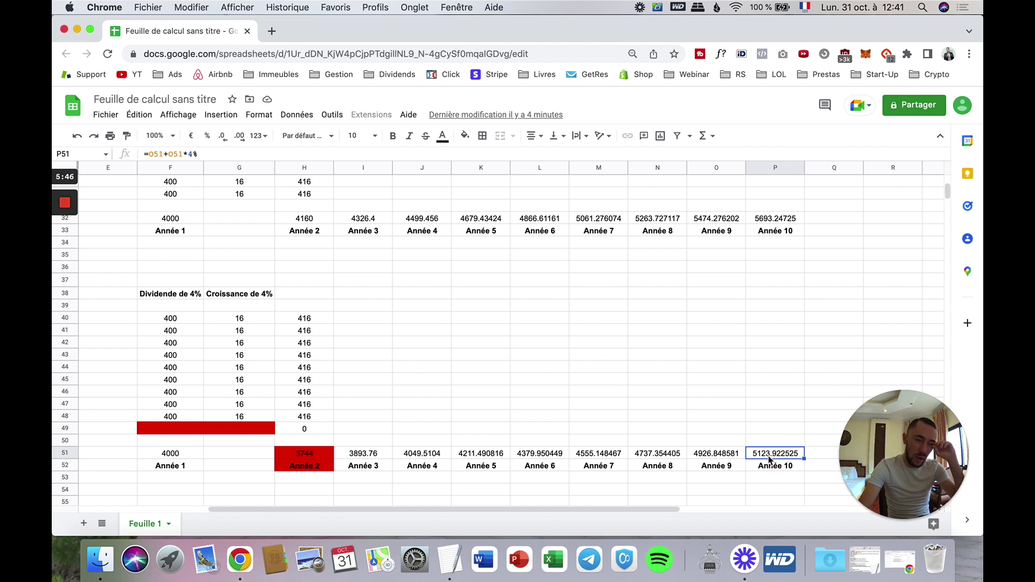
scroll(504, 464, left, 4)
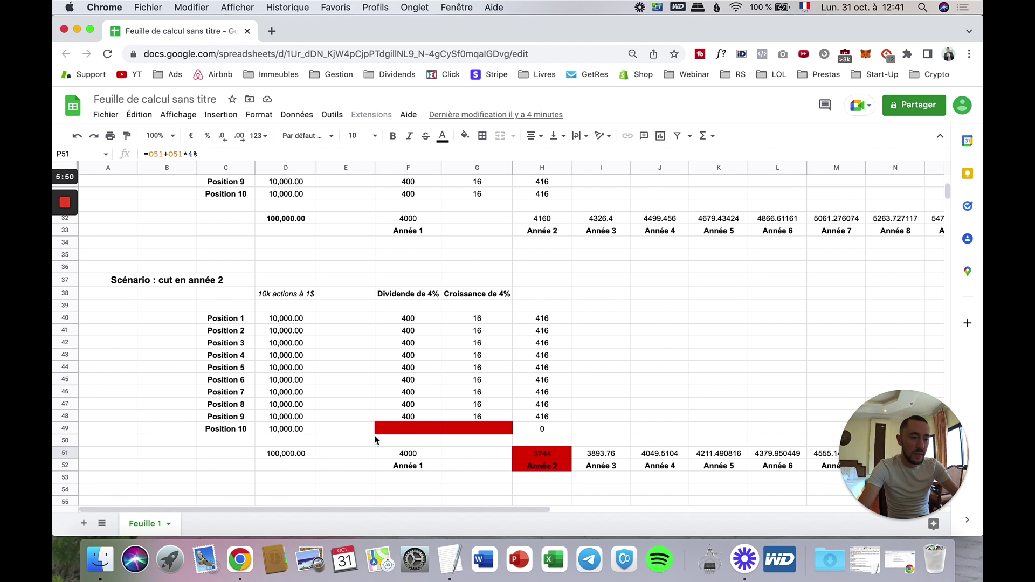
scroll(375, 439, right, 2)
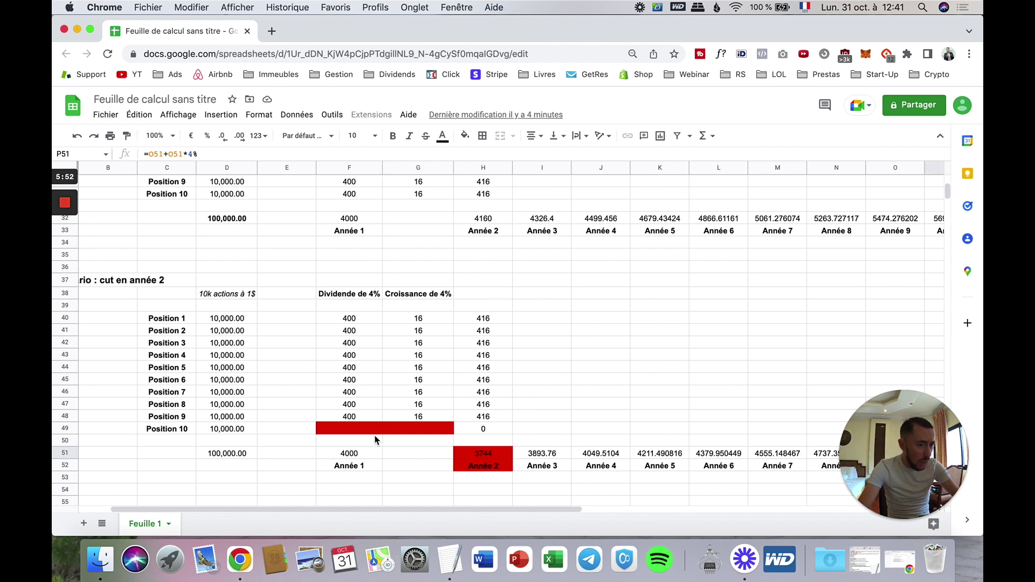
click(600, 468)
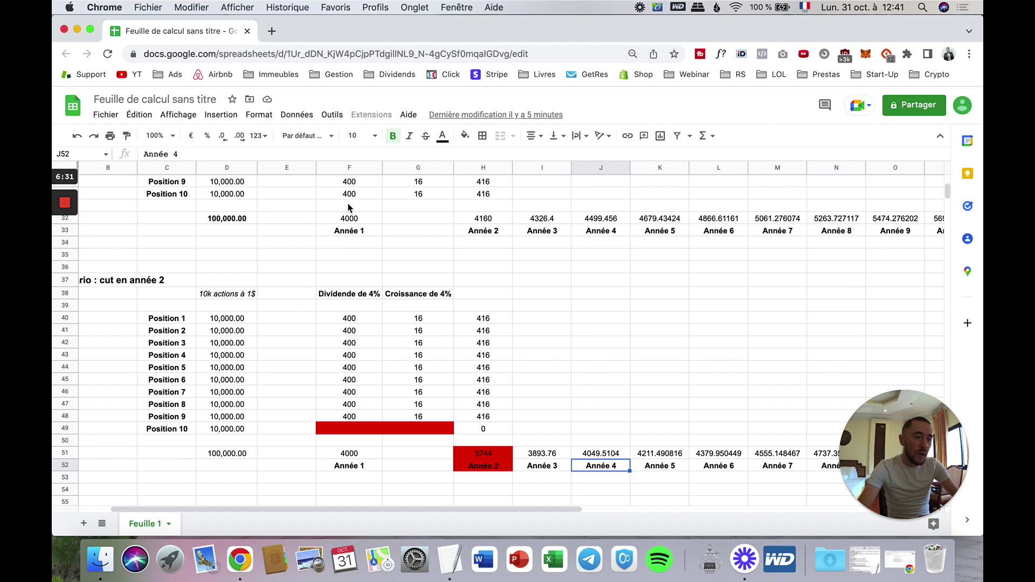
Step: Enter the note "- Réinvestissement de nos dividendes" in G56 below the cut scenario's totals
scroll(481, 433, down, 2)
click(410, 451)
text(- Réinves)
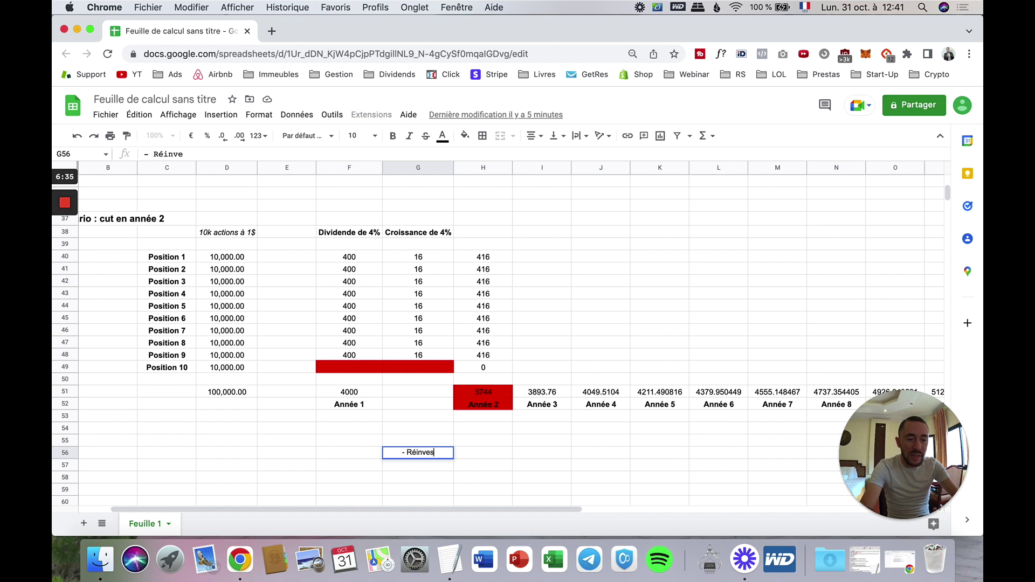
text(tissement de nos idiv)
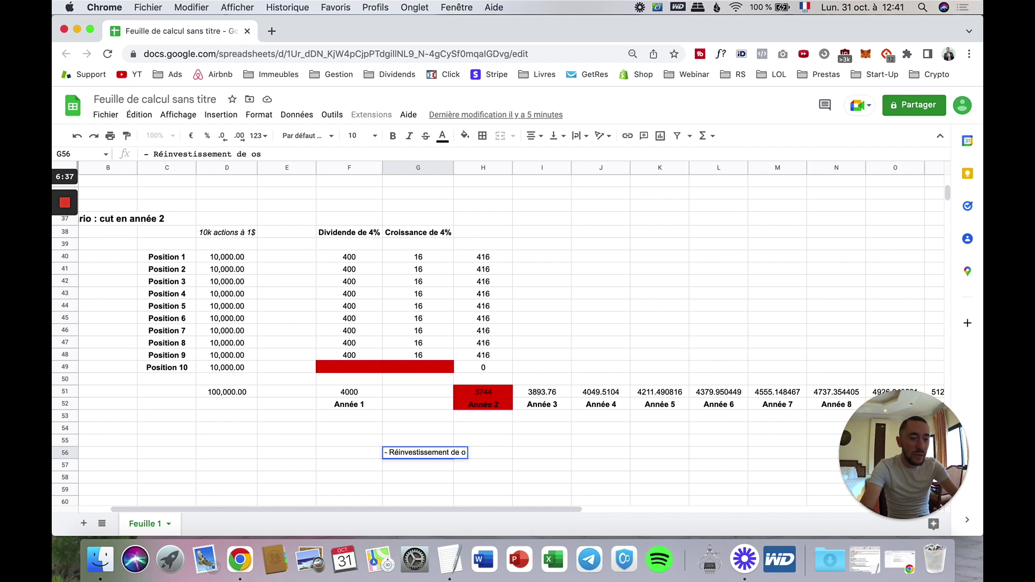
key(BackSpace)
key(BackSpace)
key(BackSpace)
key(BackSpace)
text(dividendes)
key(Return)
Step: Add the note "- Dépôt de capital frais" in G57, directly under the reinvestment note
text(- Dé)
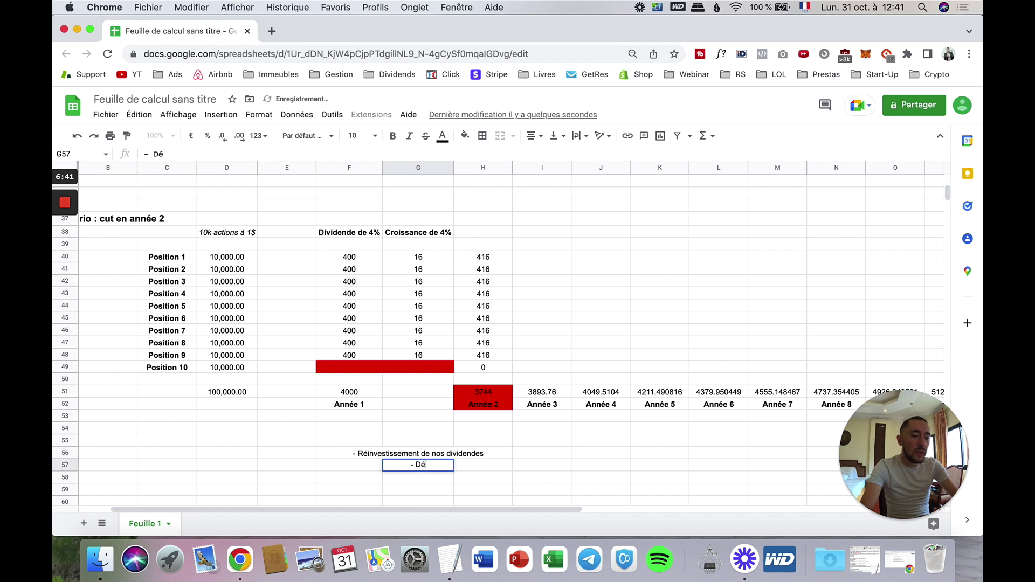
text(pô de capital)
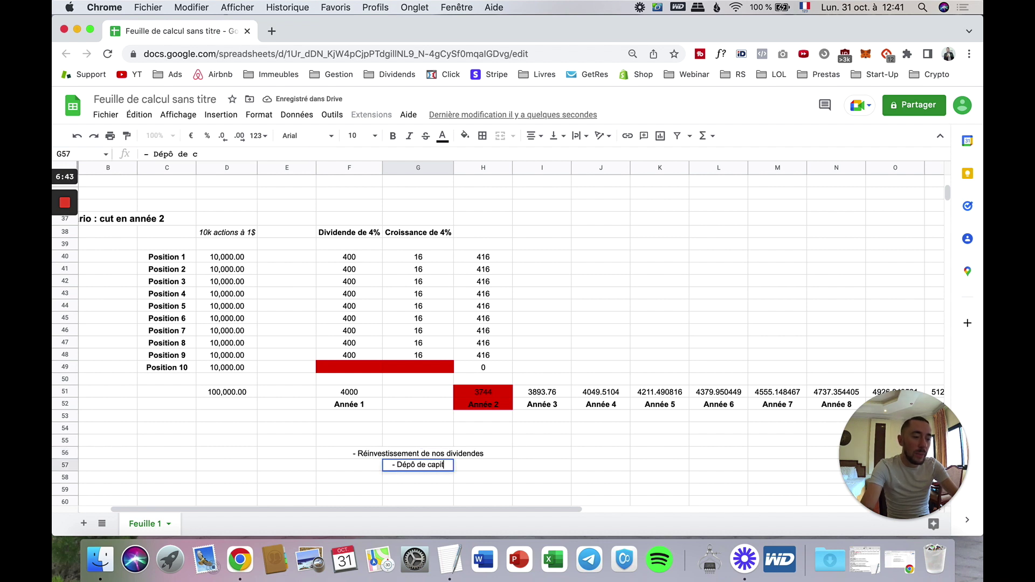
click(412, 463)
text(t)
click(447, 464)
text(frais)
key(Return)
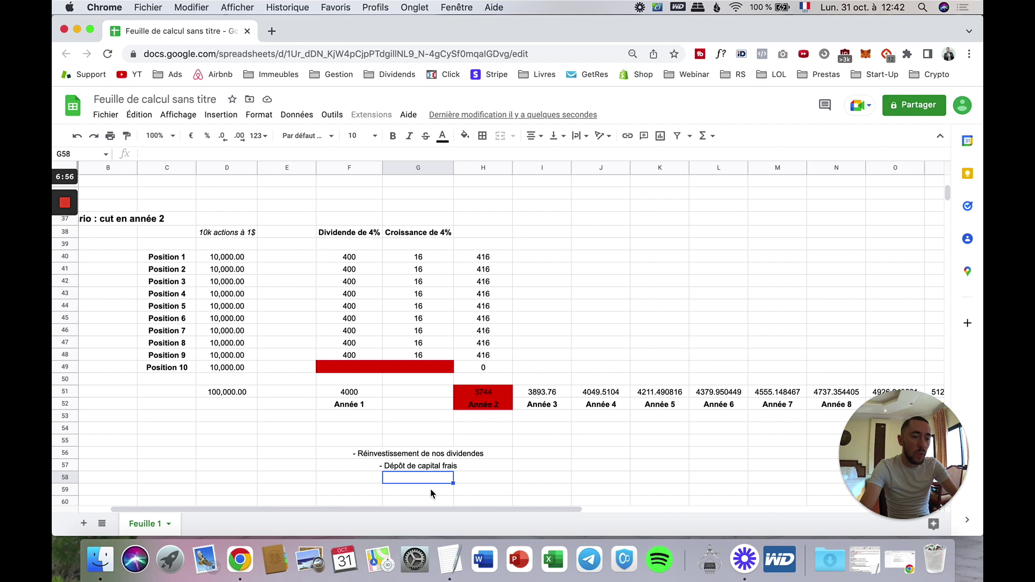
Step: Review the fresh-capital note against the cut scenario's Année 1 and Année 2 totals and Position 10's red cells
click(407, 467)
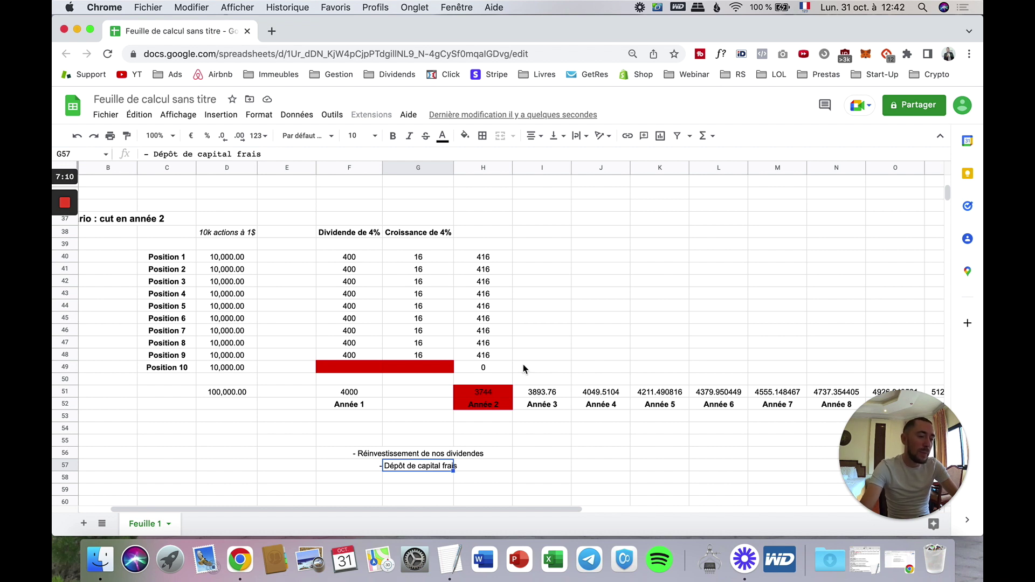
drag(348, 407, 345, 394)
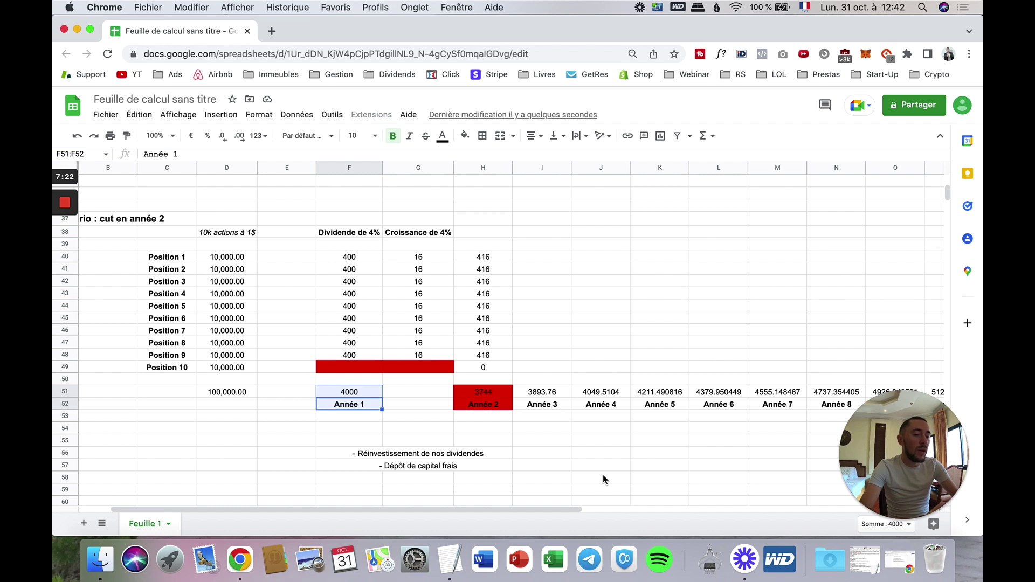
click(411, 430)
click(474, 409)
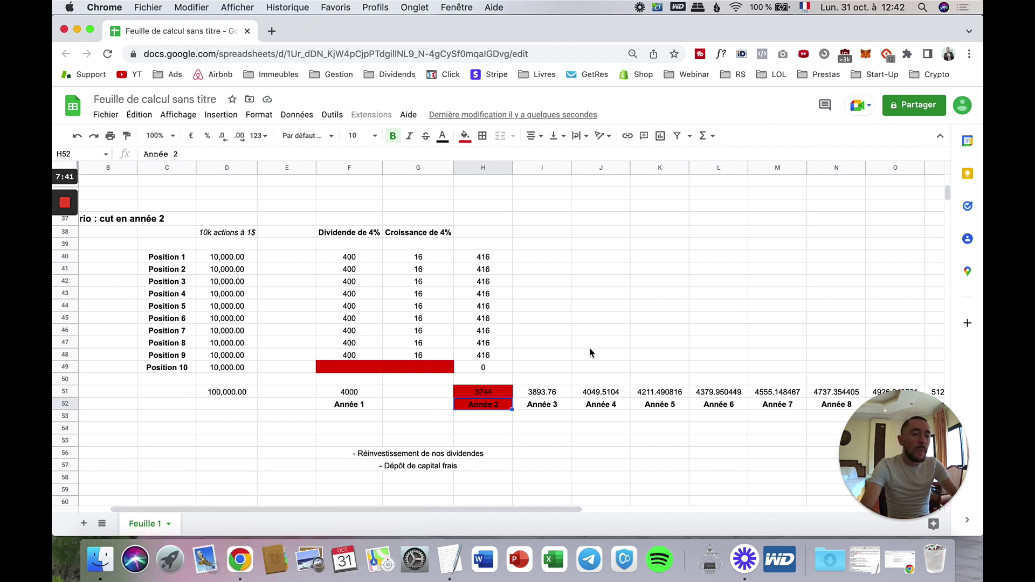
click(415, 370)
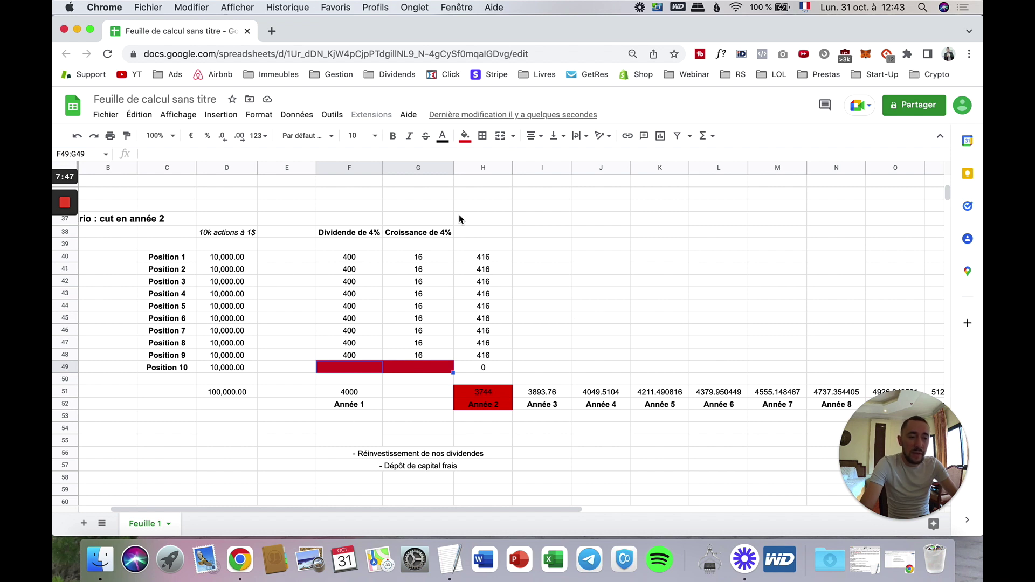
click(625, 298)
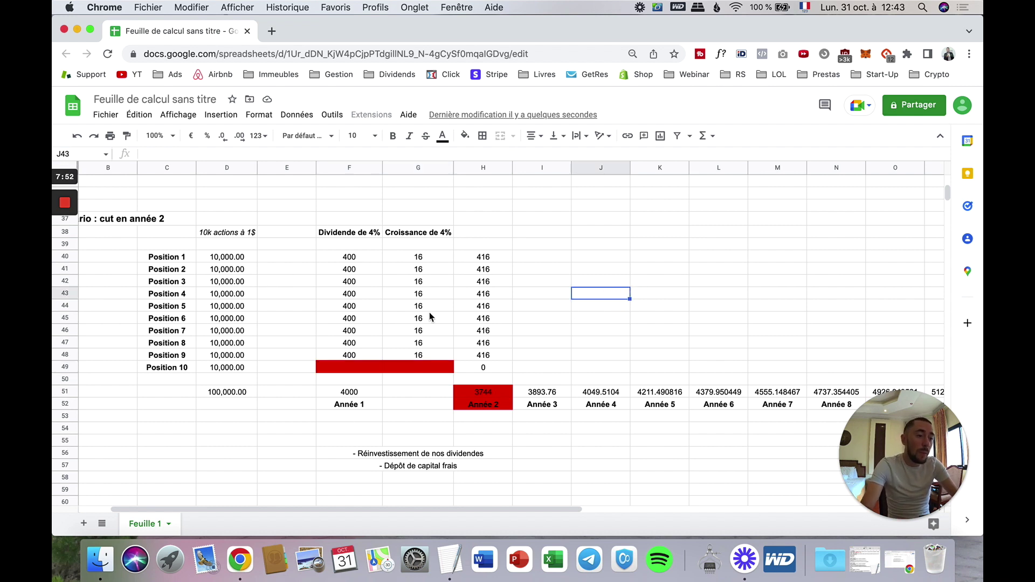
click(342, 369)
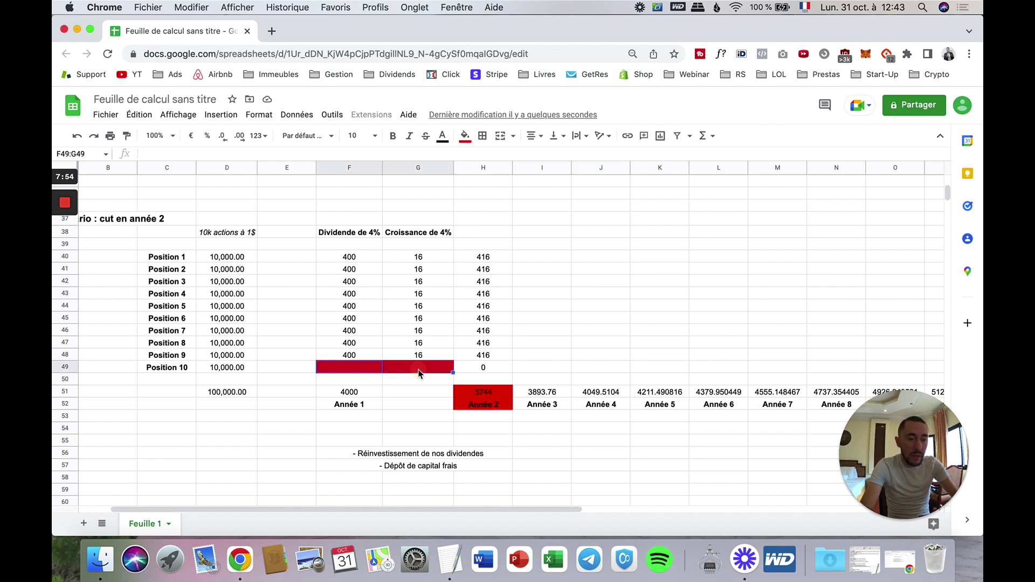
Step: Mark Positions 3 and 7 of the cut scenario with "/2" in I42 and I46
click(545, 283)
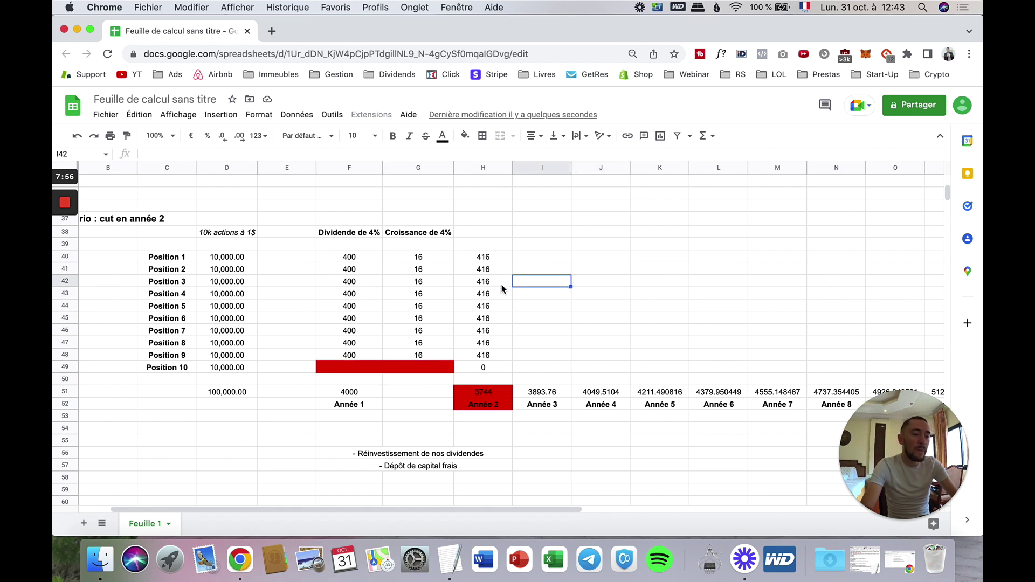
text(/2)
key(Return)
click(550, 332)
text(/2)
key(Return)
Step: Mark Positions 5, 3, 1 and 9 of the cut scenario with "/4" in column J
click(600, 304)
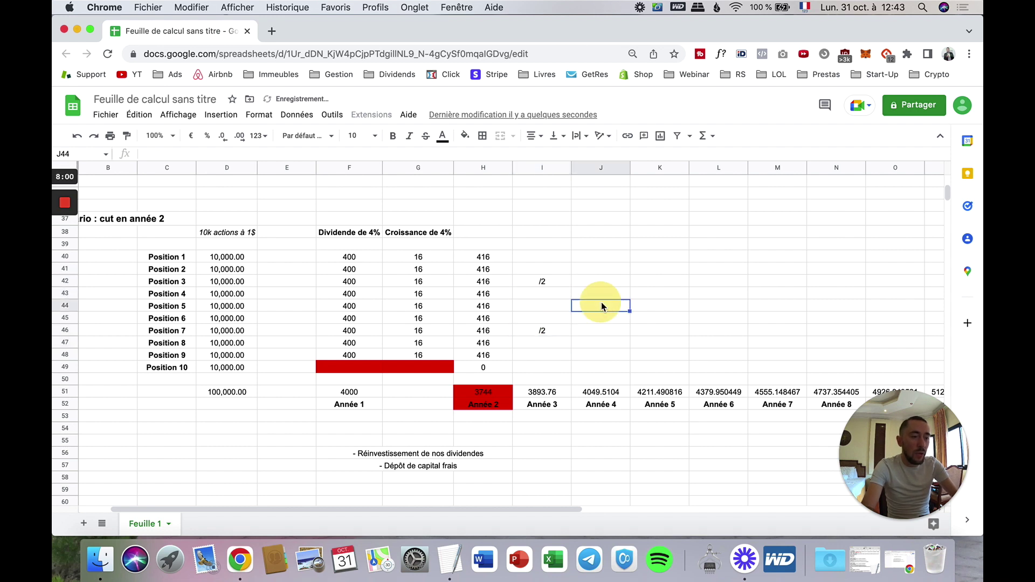
text(/4)
key(Return)
click(600, 281)
text(/4)
click(600, 257)
text(/4)
click(601, 355)
text(/4)
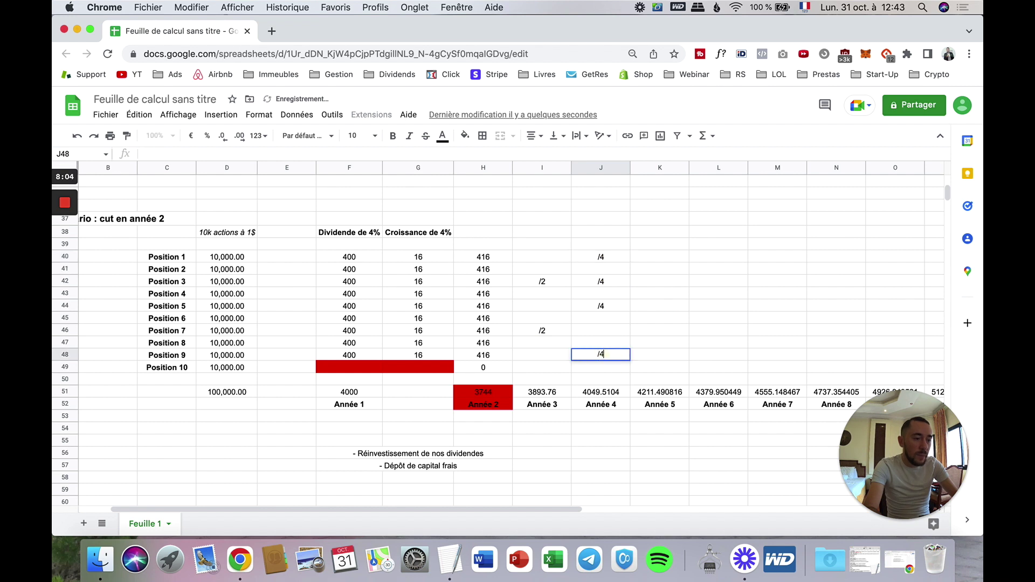
click(679, 310)
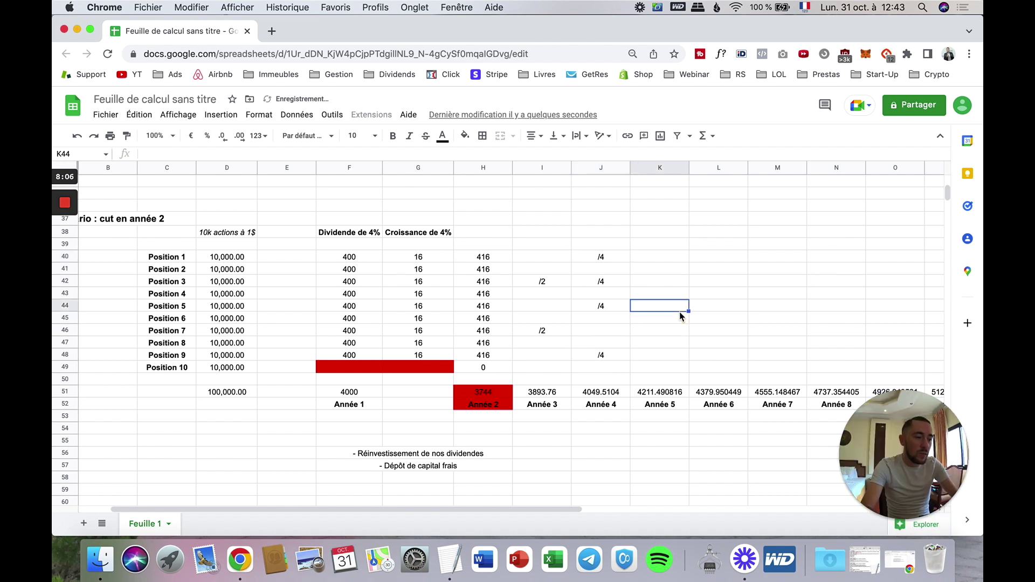
Step: Compare Position 10's red cut cells with the "/2" and "/4" marks beside the cut scenario's positions
scroll(632, 336, up, 3)
scroll(632, 336, left, 1)
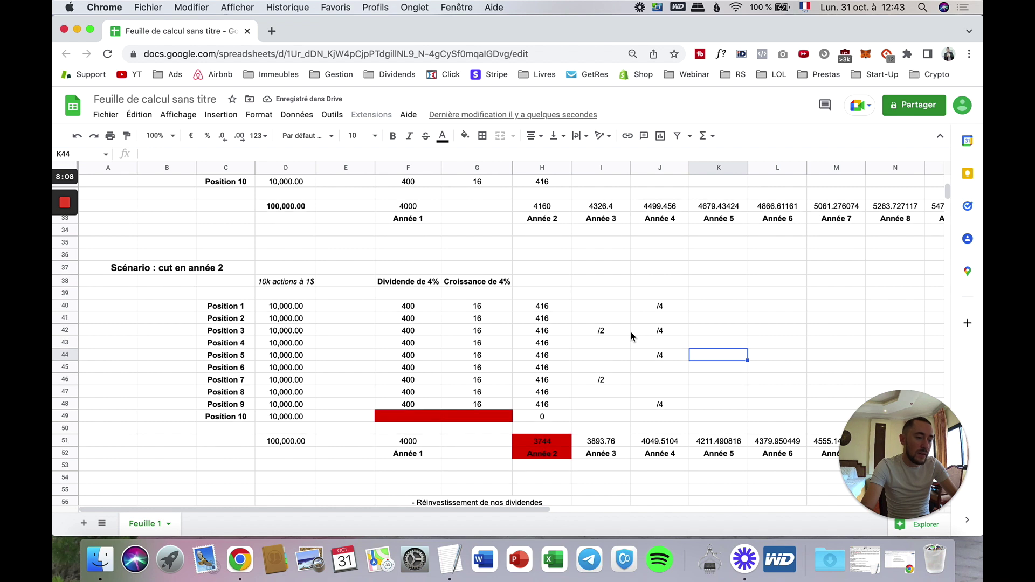
drag(399, 421, 491, 416)
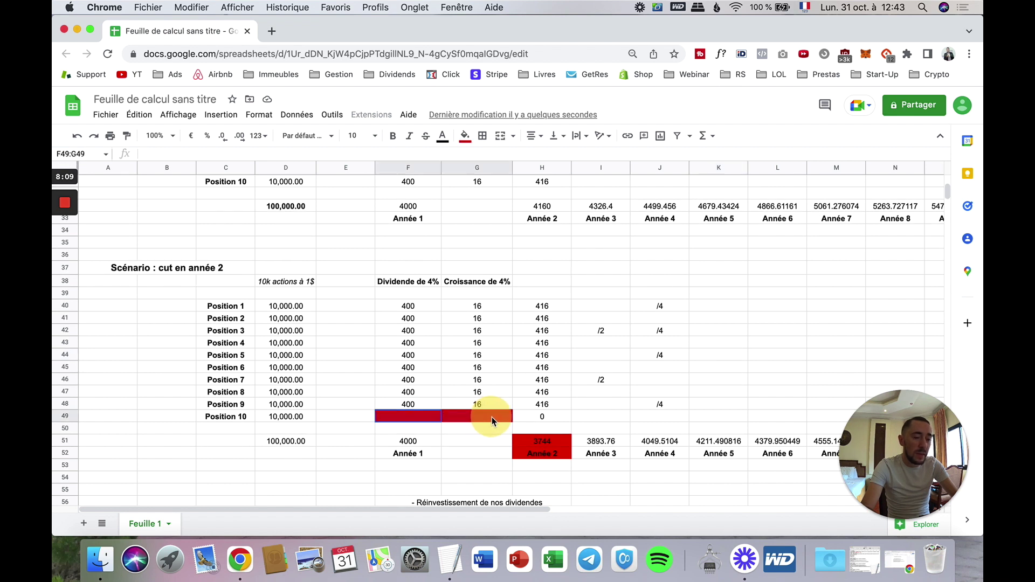
drag(601, 331, 604, 397)
drag(677, 305, 666, 422)
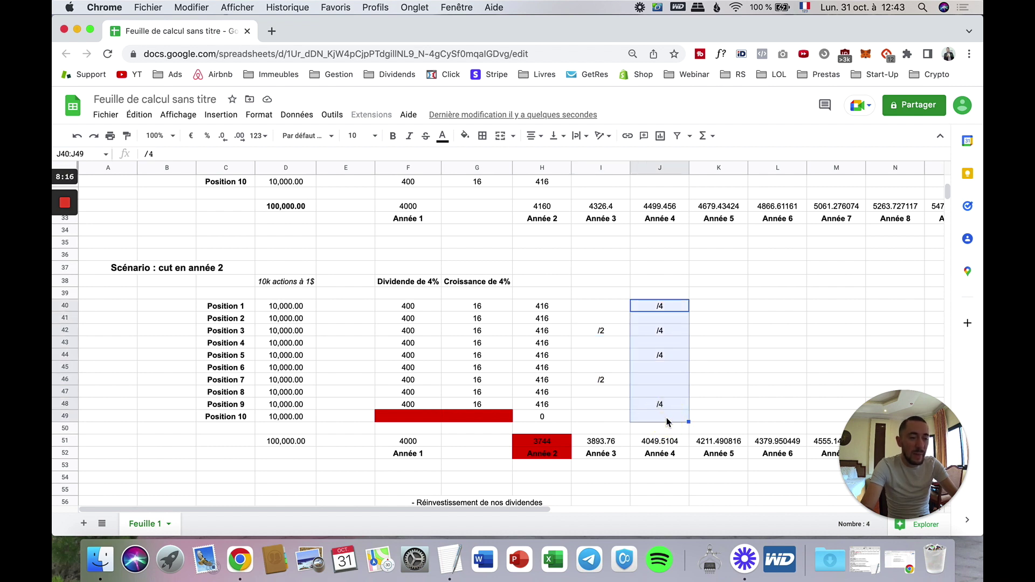
scroll(667, 422, down, 1)
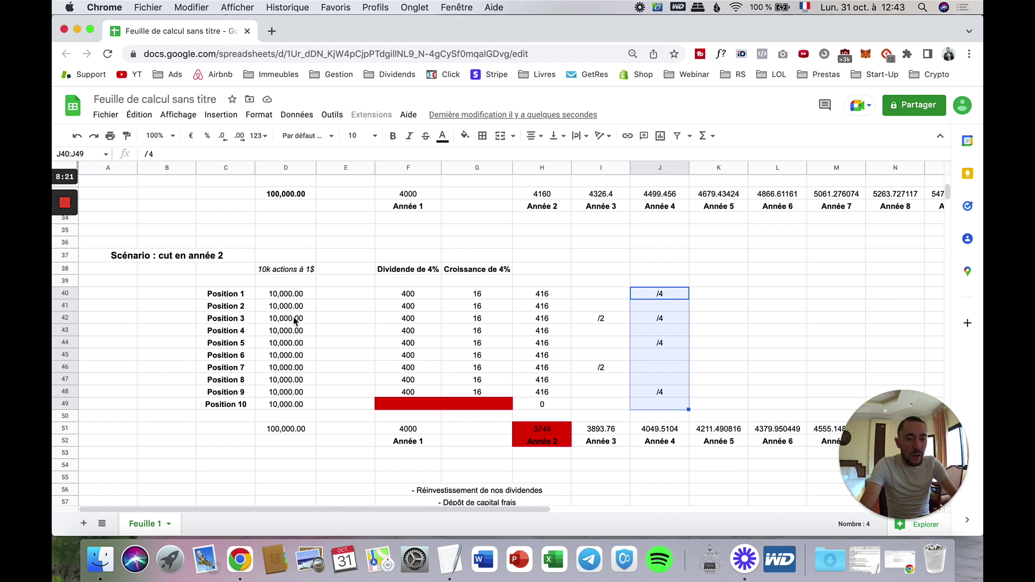
Step: Set the cut scenario's invested amounts to 20,000 for Position 5, 5,000 for Position 1 and 80,000 for Position 9
drag(286, 295, 287, 404)
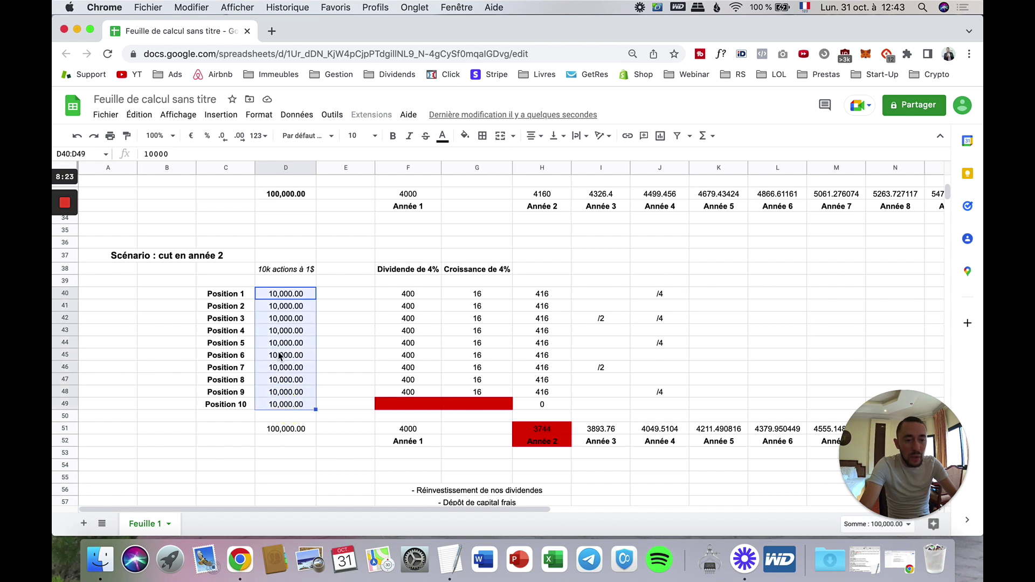
click(280, 343)
text(20,00)
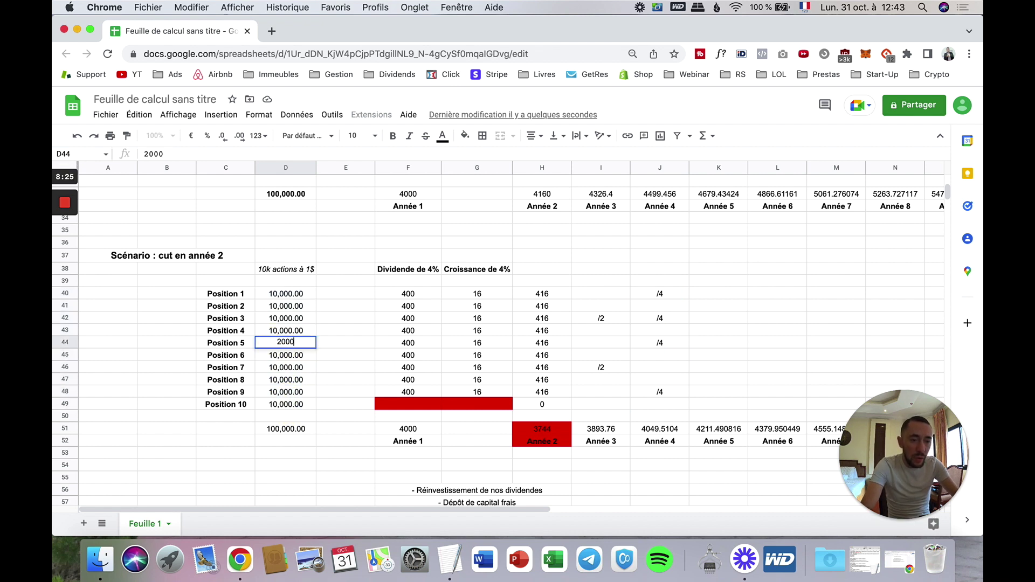
text(0)
key(Return)
click(289, 296)
text(5000)
key(Return)
click(295, 392)
text(80000)
key(Return)
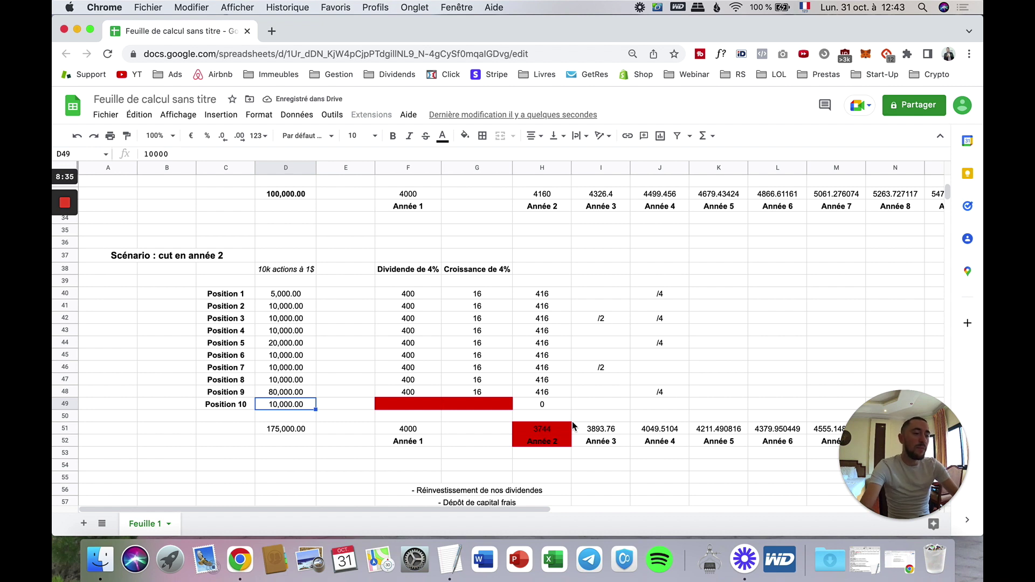
Step: Review the yearly totals up to Année 10, the reinvestment note in G56 and the no-cut scenario's table
scroll(634, 447, right, 5)
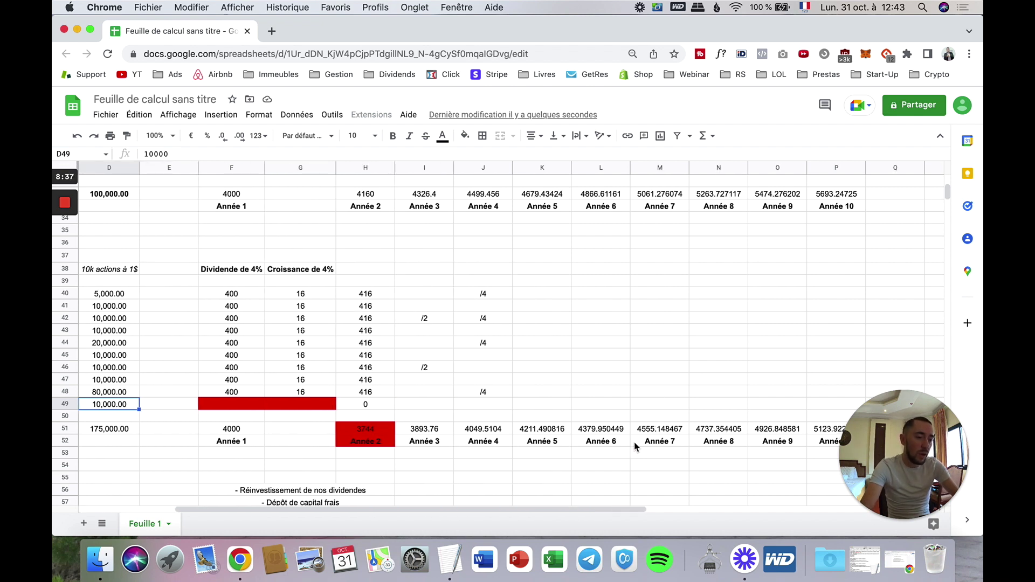
scroll(634, 446, left, 5)
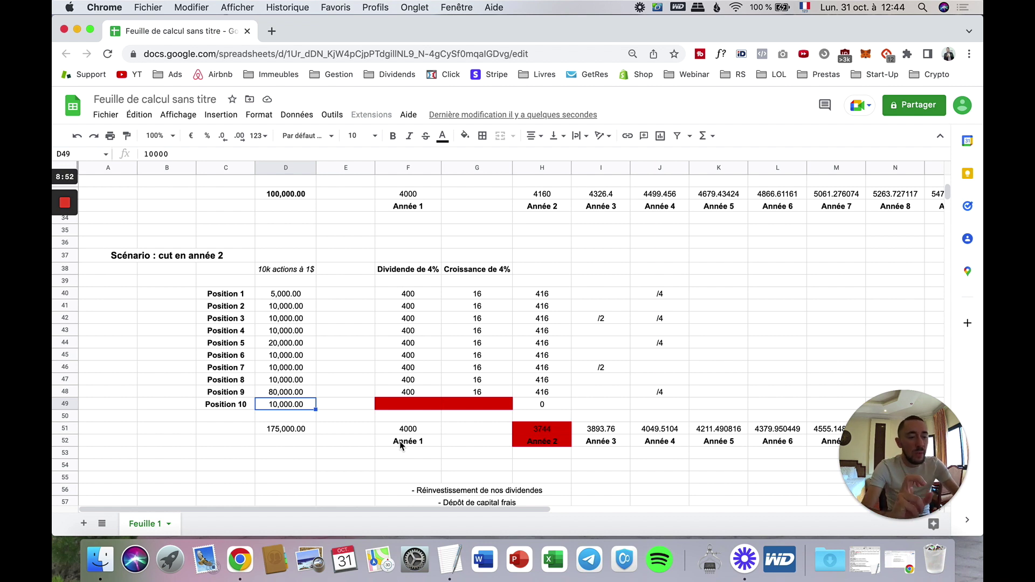
scroll(479, 465, down, 2)
click(477, 468)
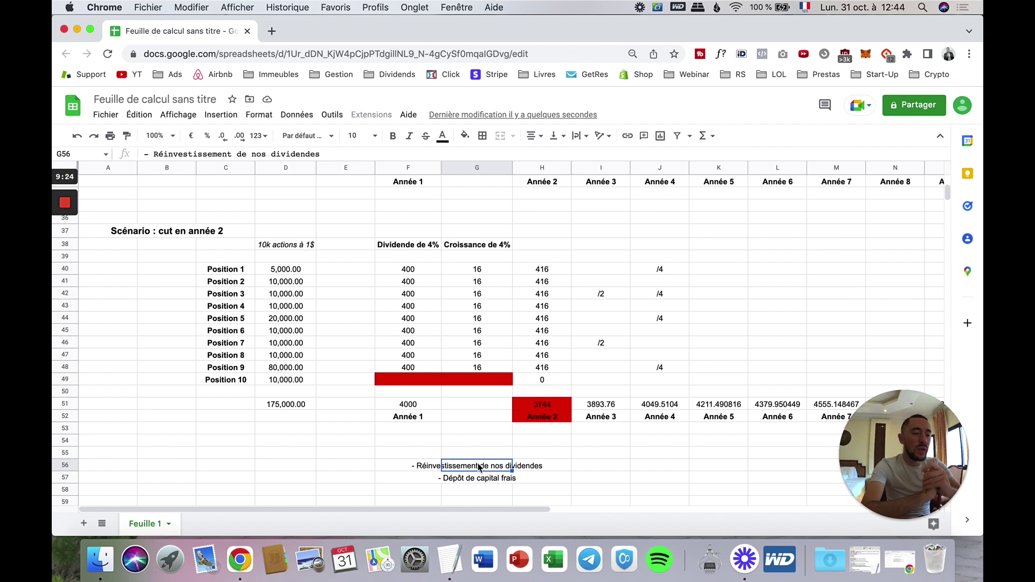
scroll(478, 467, up, 7)
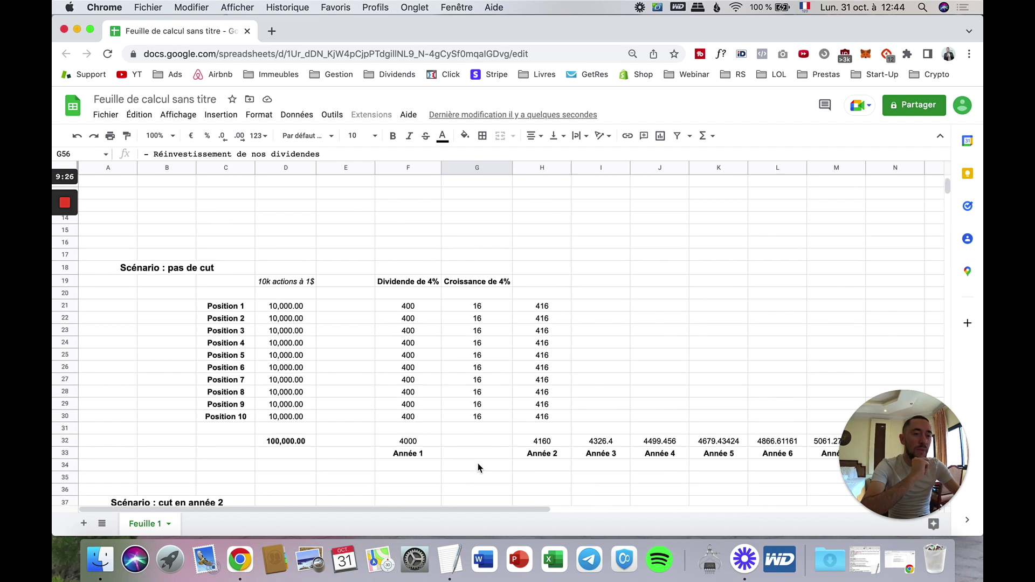
scroll(478, 467, down, 4)
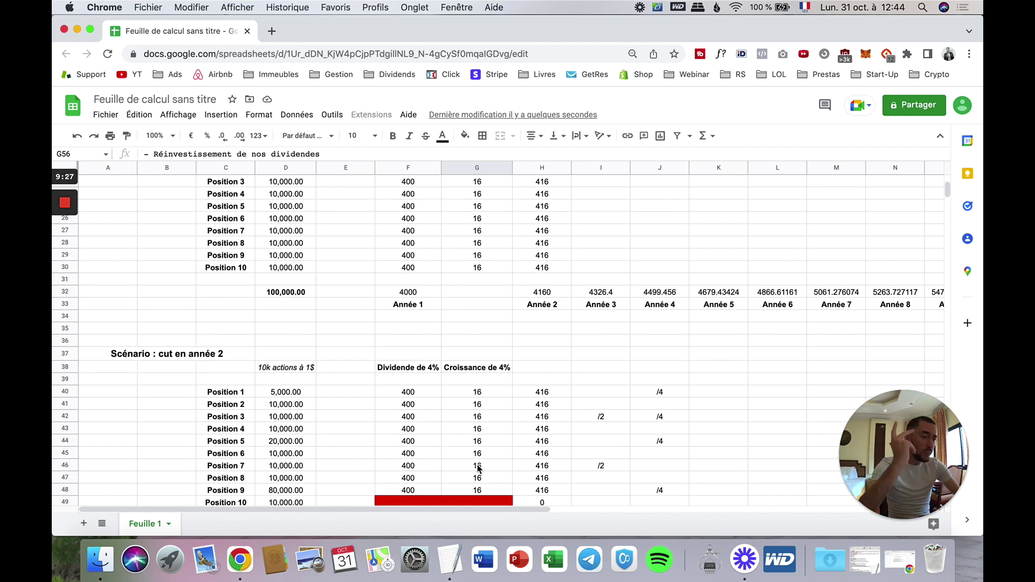